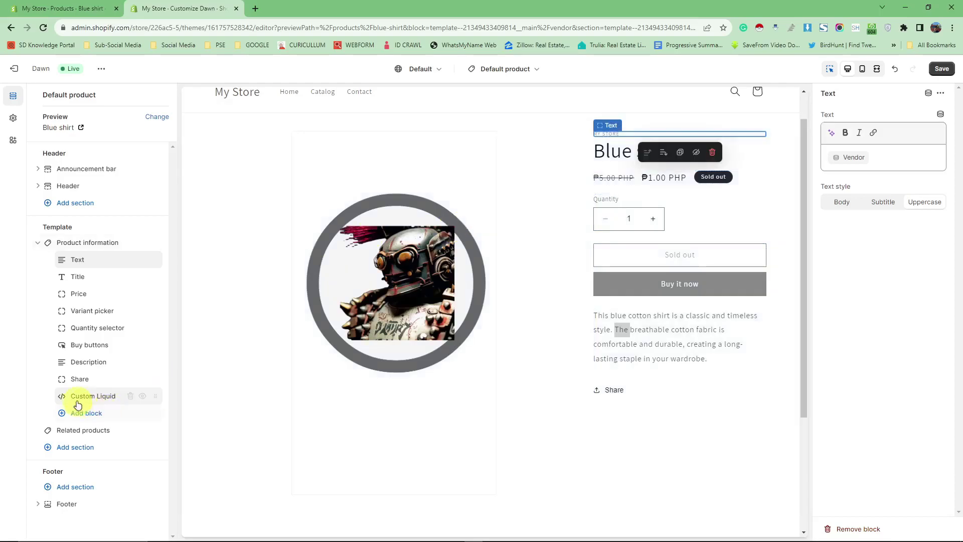
Step: Search Add block for 'custom liquid' without adding one, then open the existing Custom Liquid block's empty code box
mouse_move(65, 396)
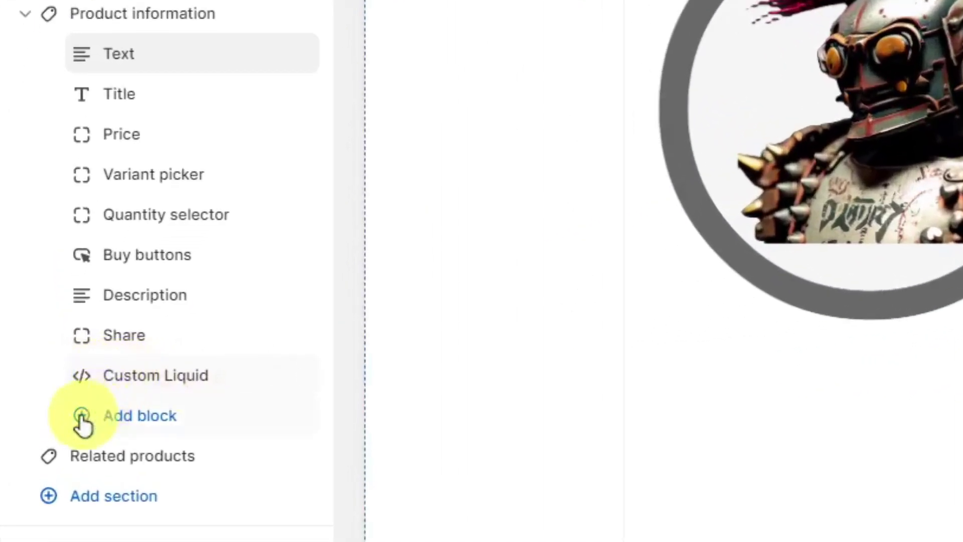
click(65, 417)
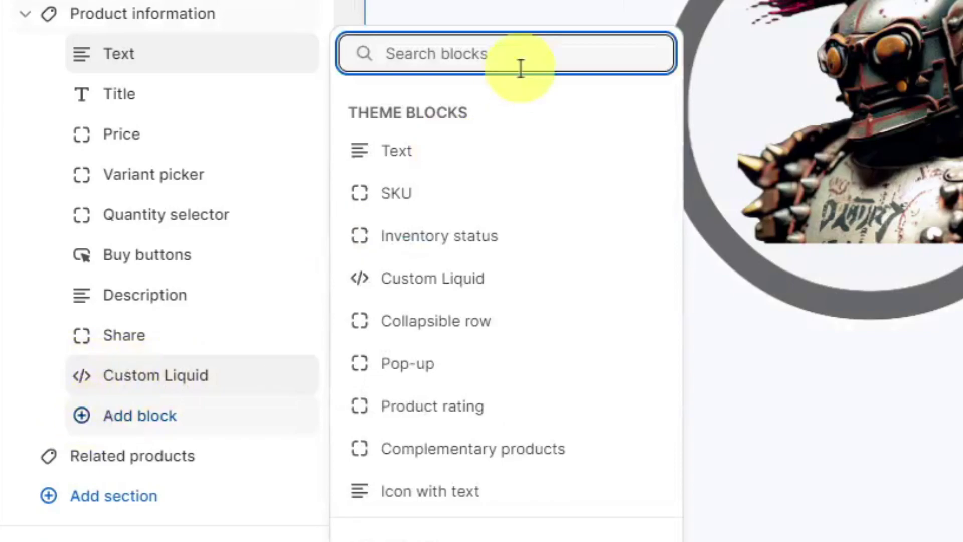
text(cust)
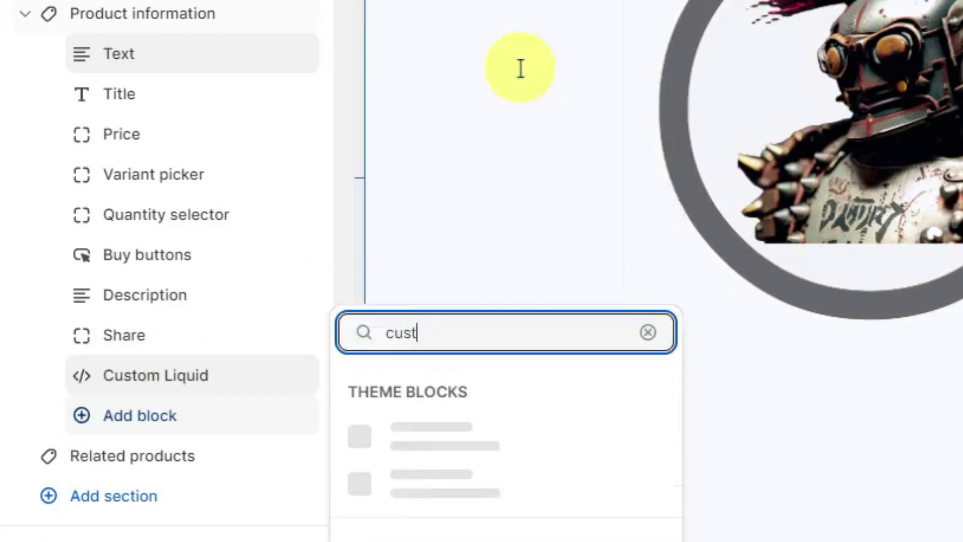
text(om liquid)
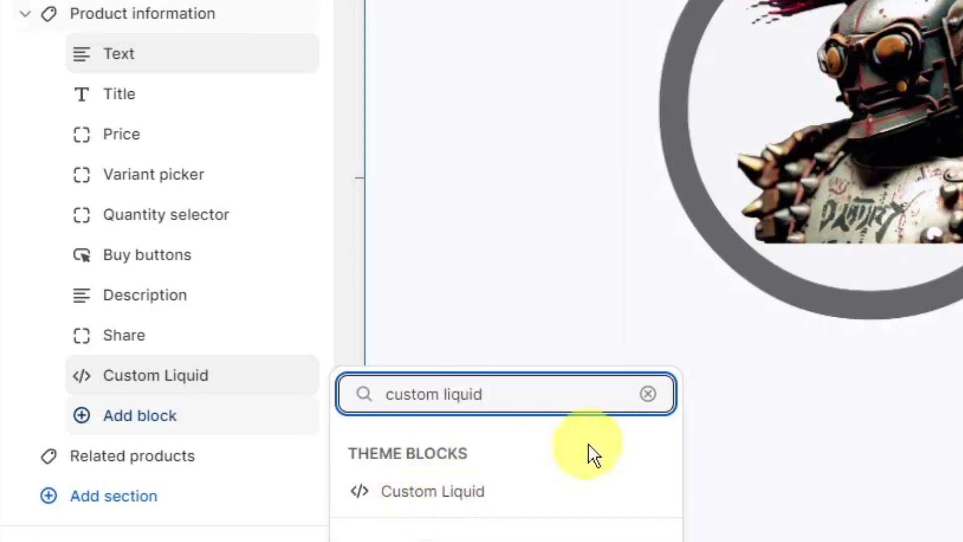
click(648, 394)
click(8, 336)
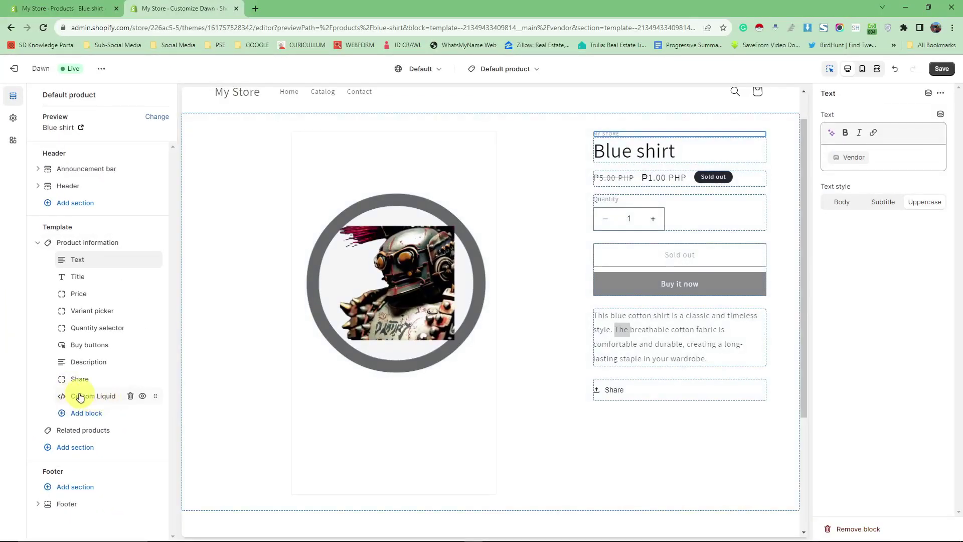
click(87, 397)
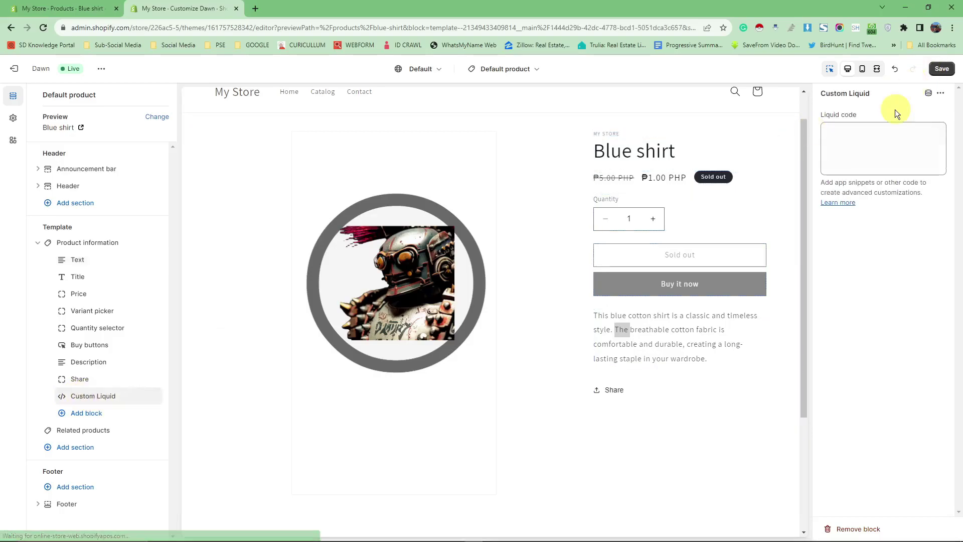
click(855, 142)
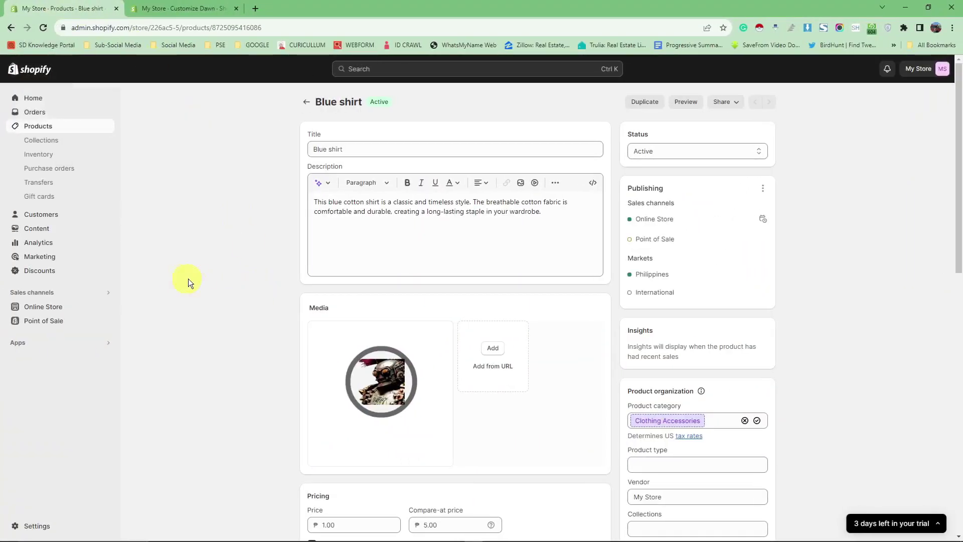
Step: Start a trial bulleted list in the Features metafield, typing 'APA PRODU'
scroll(261, 282, down, 5)
scroll(261, 282, up, 5)
scroll(265, 283, down, 7)
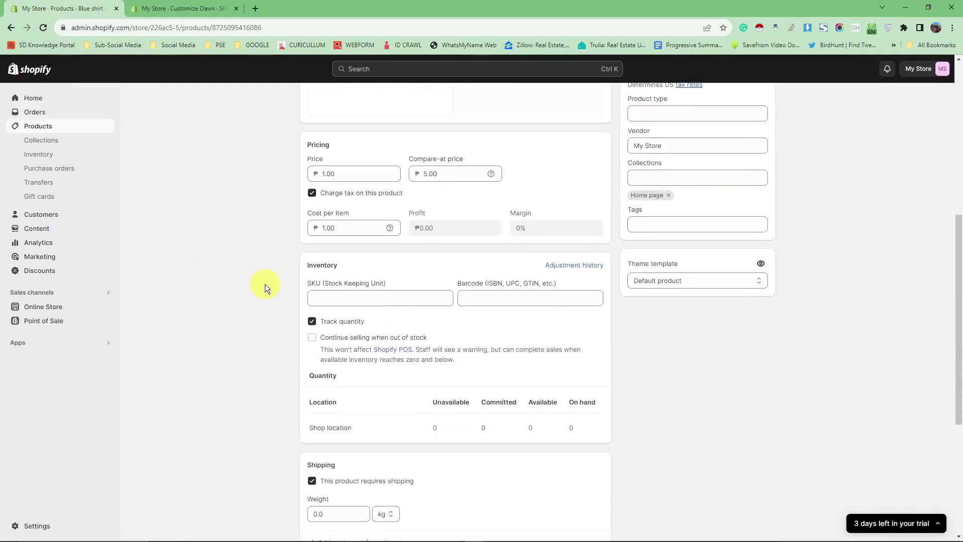
scroll(265, 284, up, 5)
scroll(543, 343, down, 4)
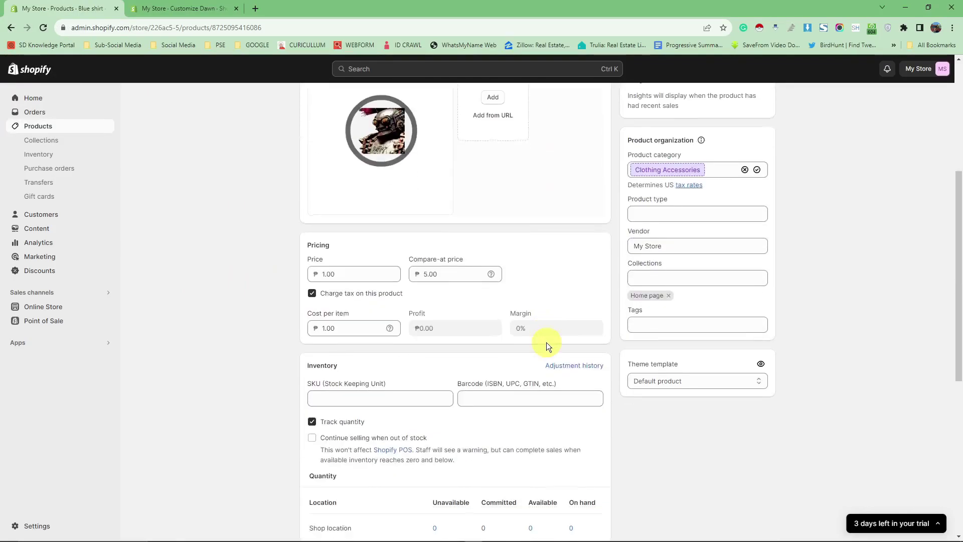
scroll(546, 342, down, 6)
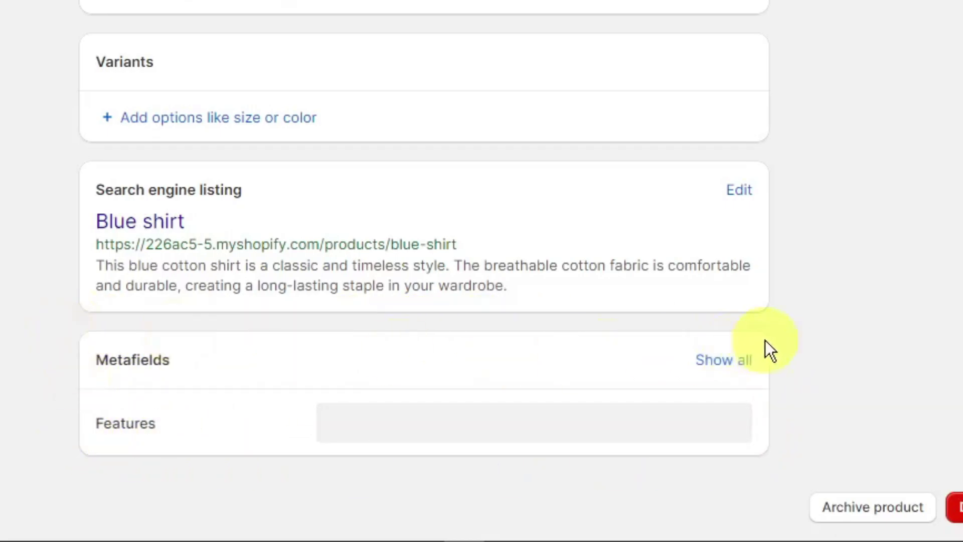
click(492, 430)
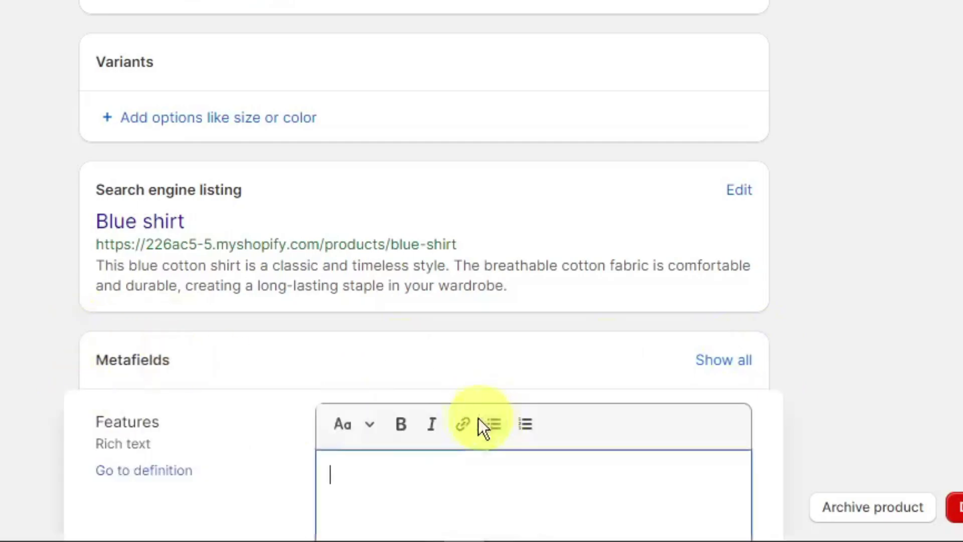
scroll(537, 497, down, 2)
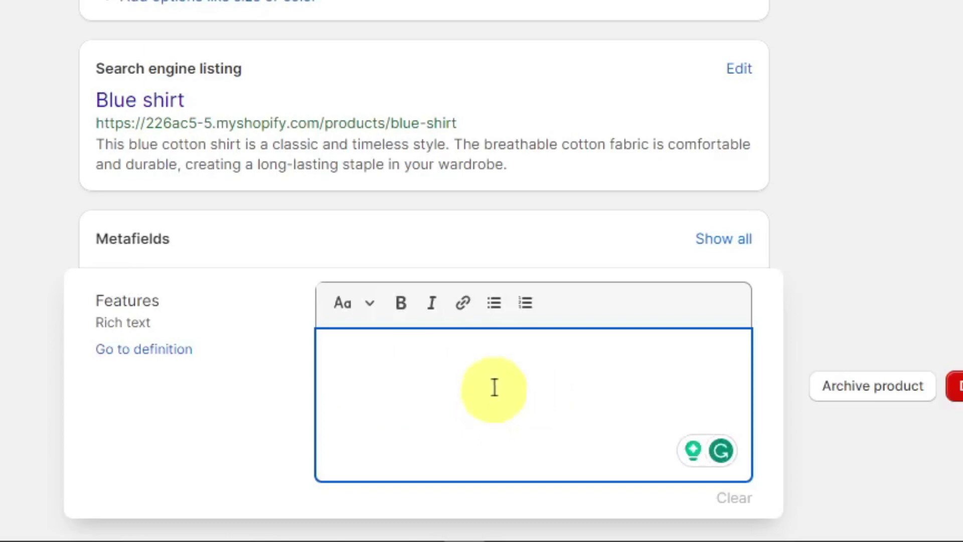
click(492, 303)
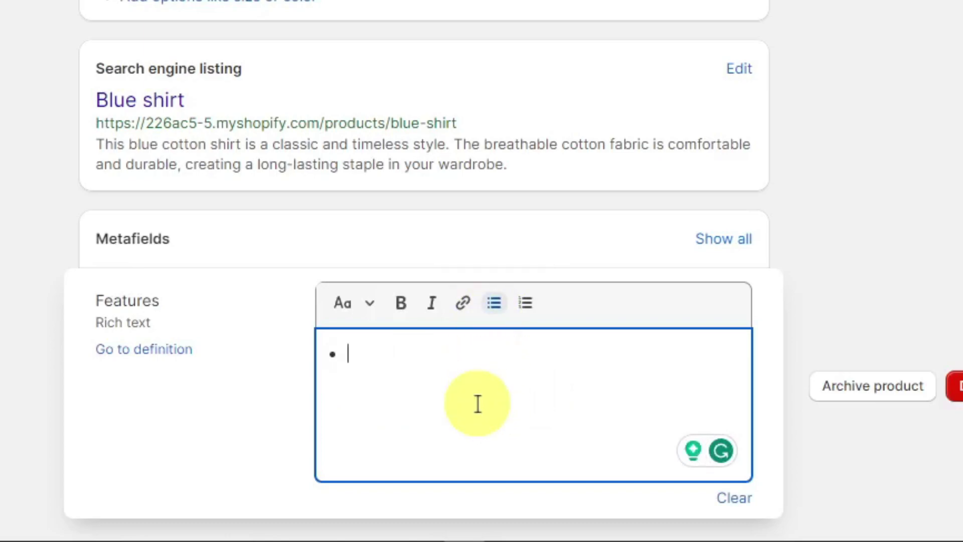
text(APA PRODUCT)
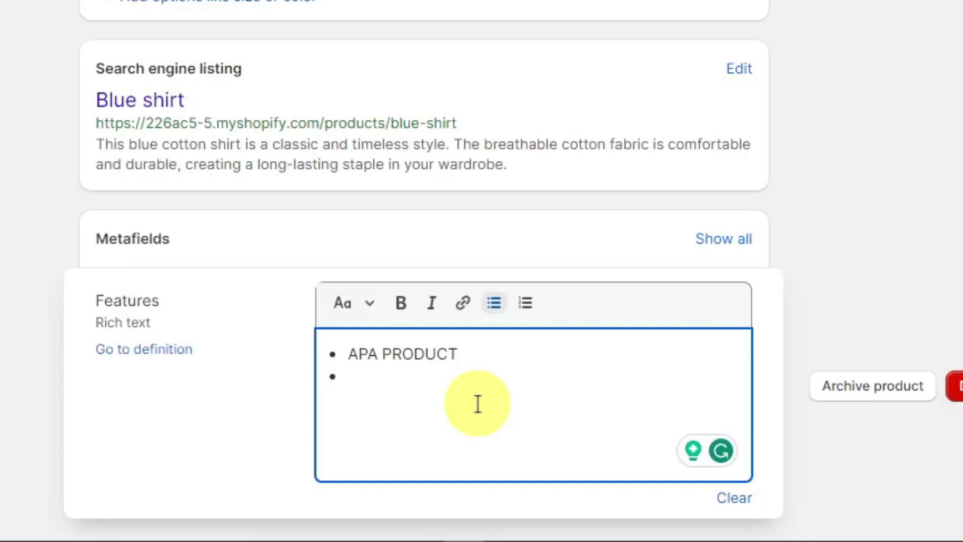
Step: Delete all trial bullets, including the leftover empty one, so Features is blank
drag(97, 143, 528, 167)
click(533, 406)
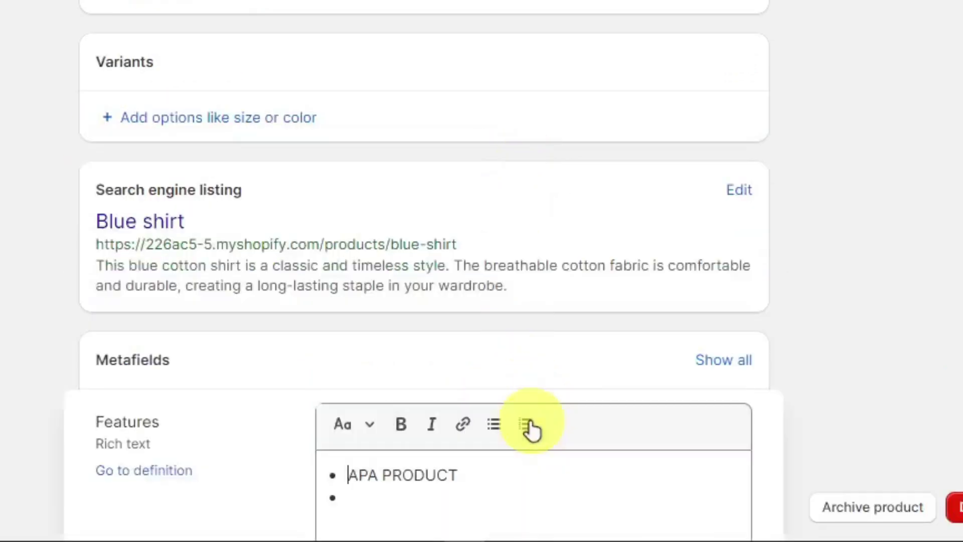
scroll(532, 455, down, 2)
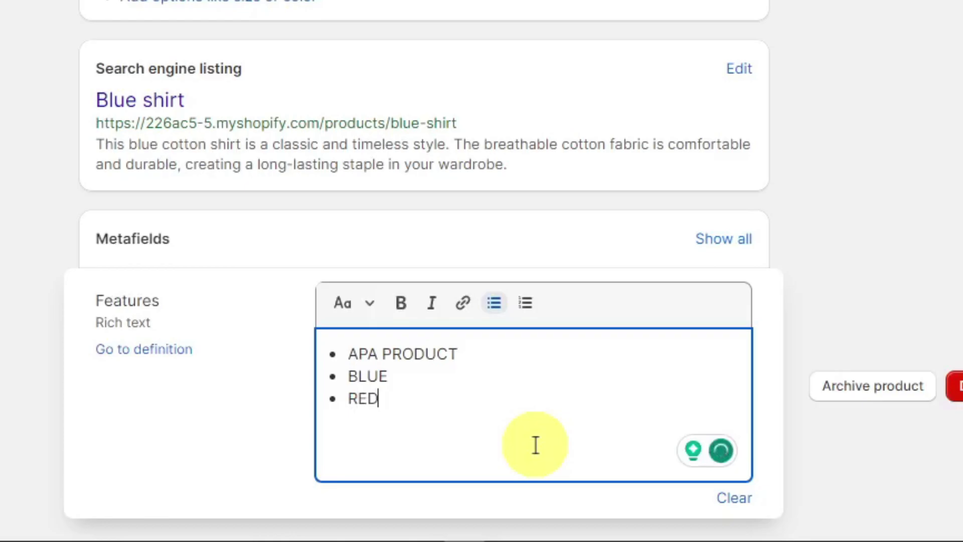
key(ctrl+a)
key(BackSpace)
key(BackSpace)
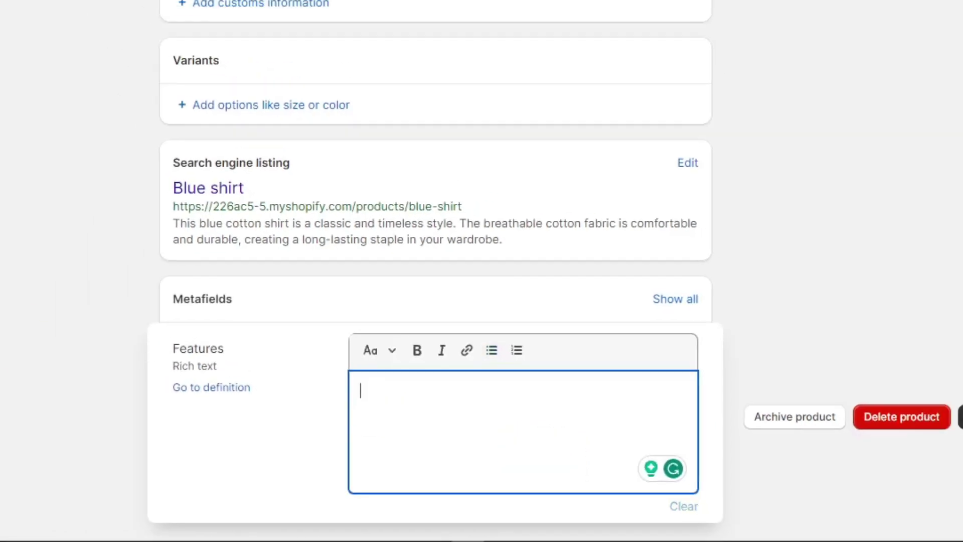
click(213, 236)
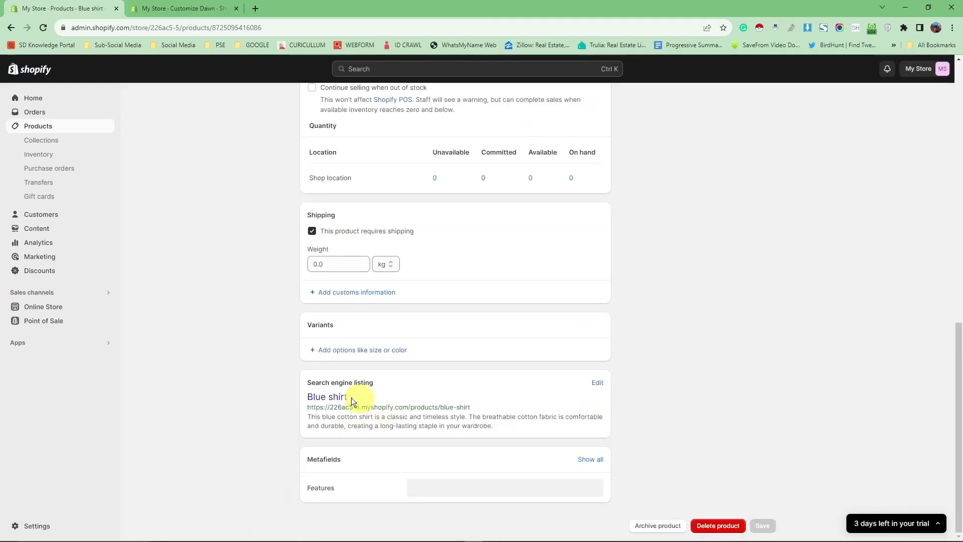
Step: Go to Settings > Custom data > Products to list the product metafield definitions
click(16, 530)
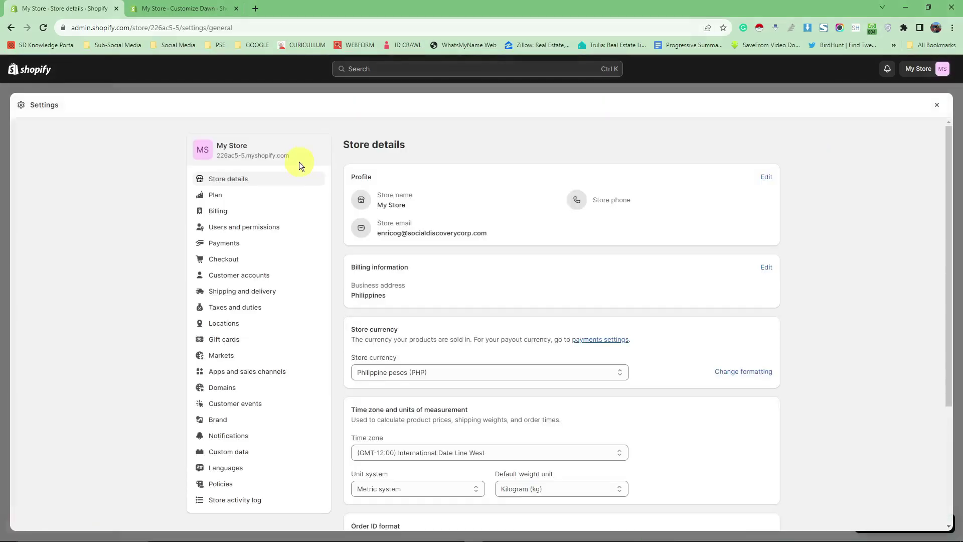
scroll(275, 252, down, 2)
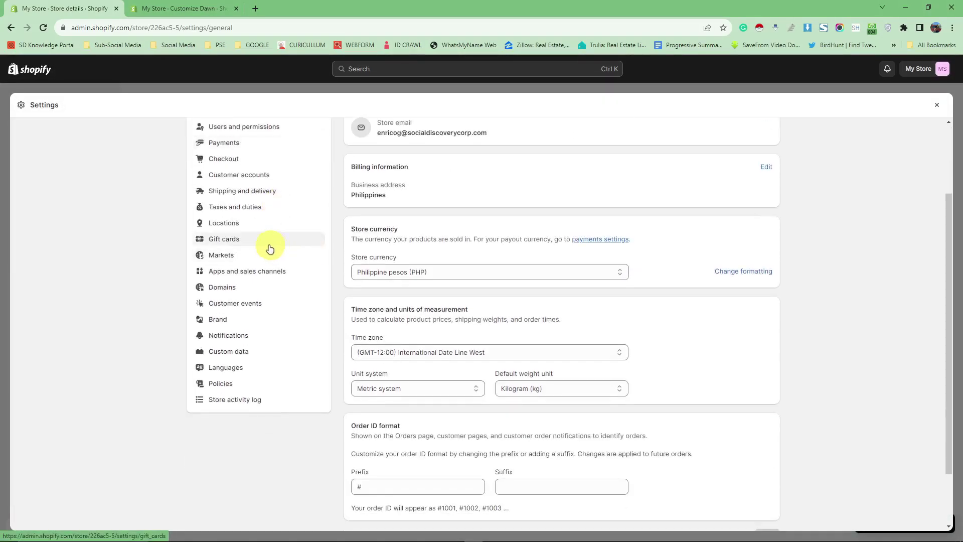
click(237, 353)
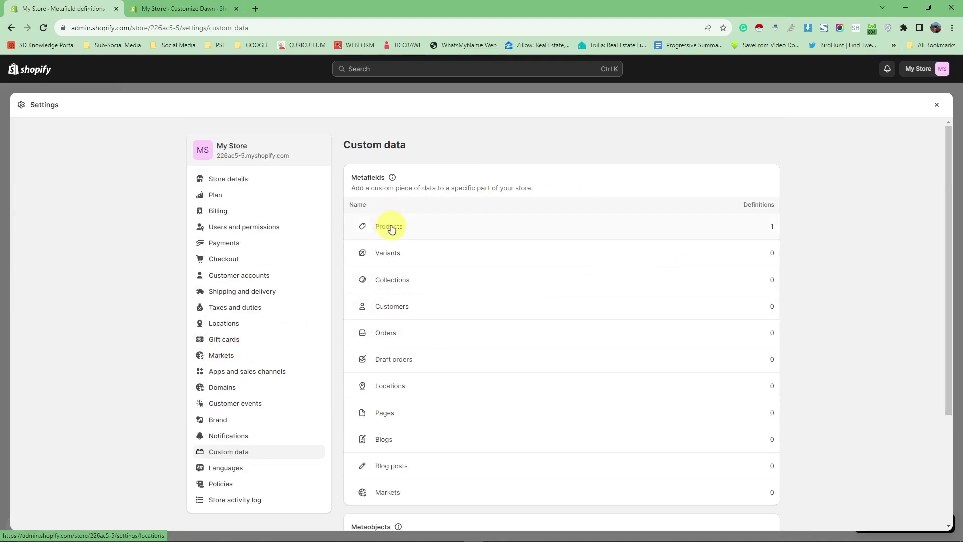
click(390, 227)
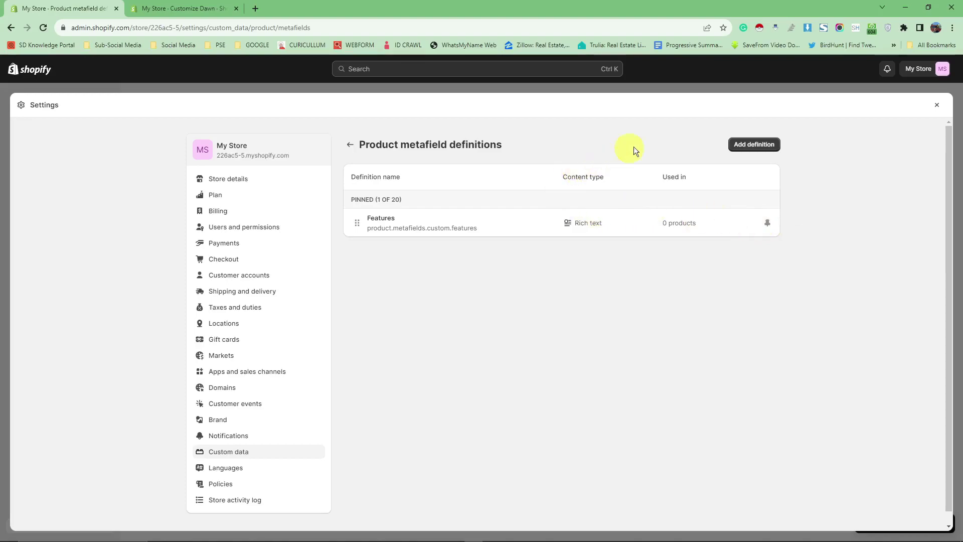
Step: Start a new product metafield definition and name it 'Sample 1'
click(758, 145)
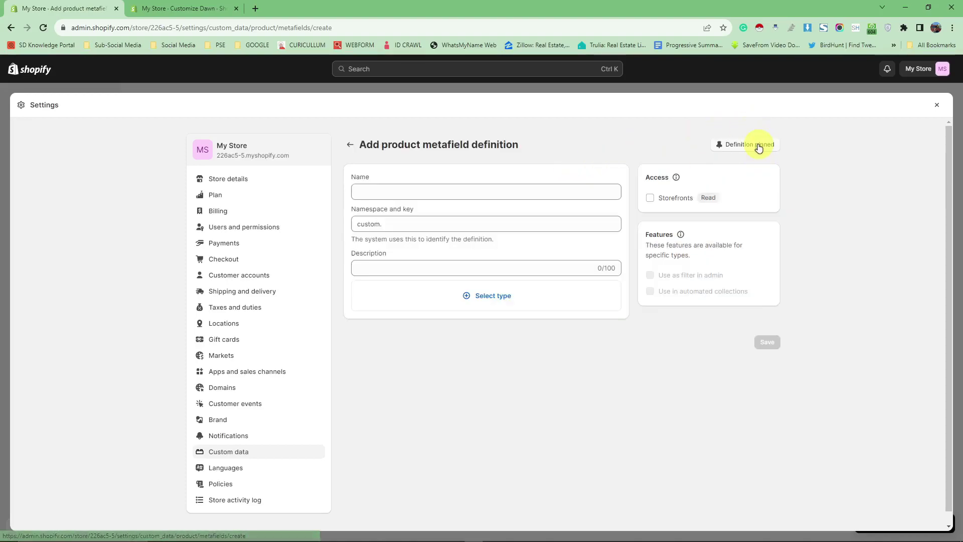
click(459, 190)
text(Feau)
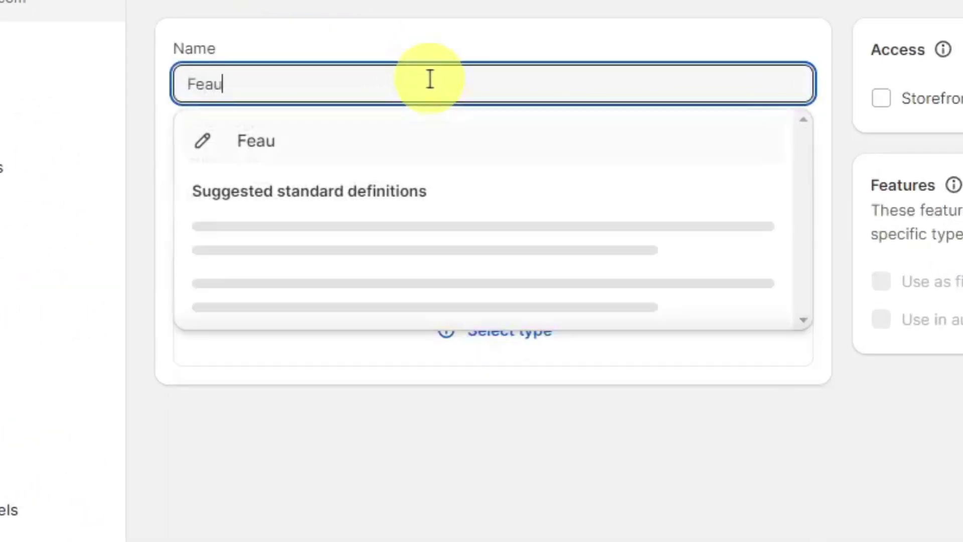
key(BackSpace)
text(tures)
key(BackSpace)
key(BackSpace)
key(BackSpace)
key(BackSpace)
key(BackSpace)
key(BackSpace)
key(BackSpace)
key(BackSpace)
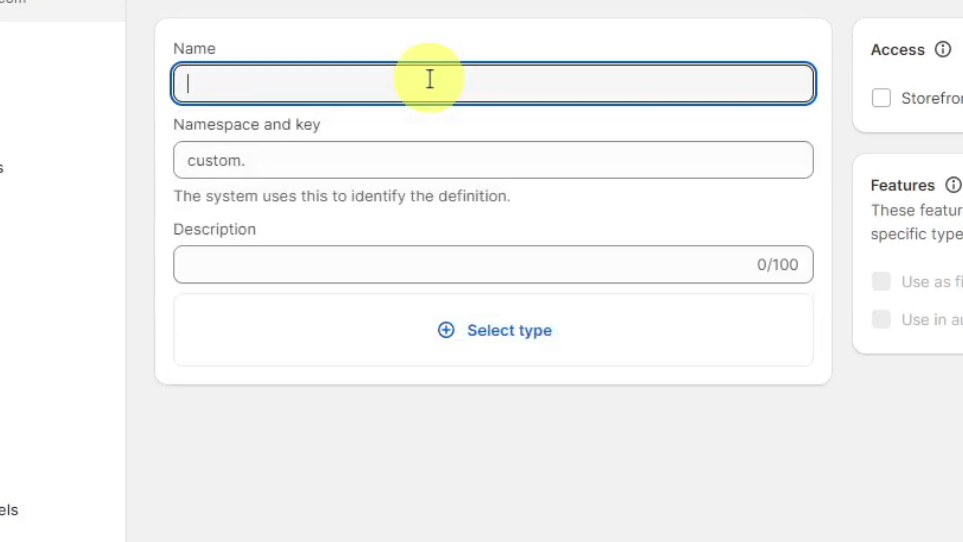
text(Sample 1)
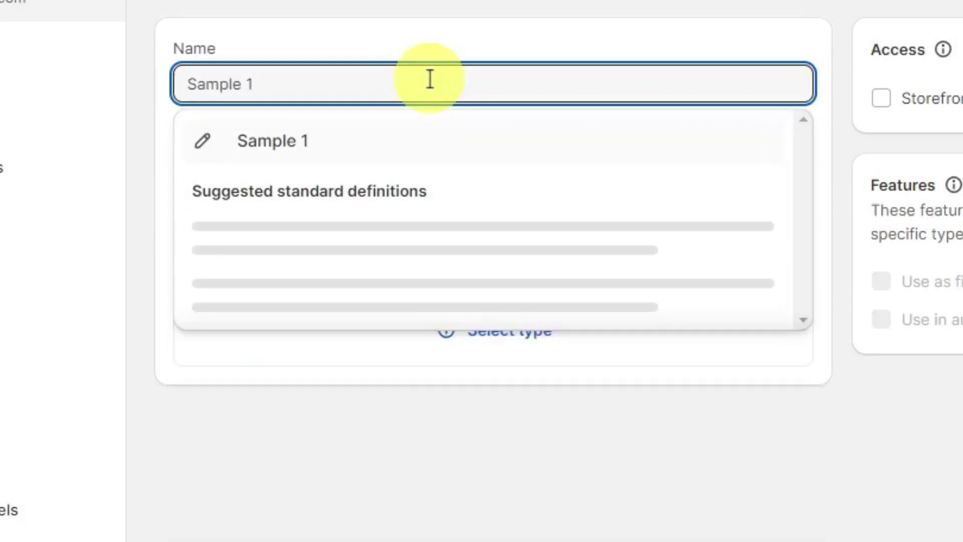
click(331, 143)
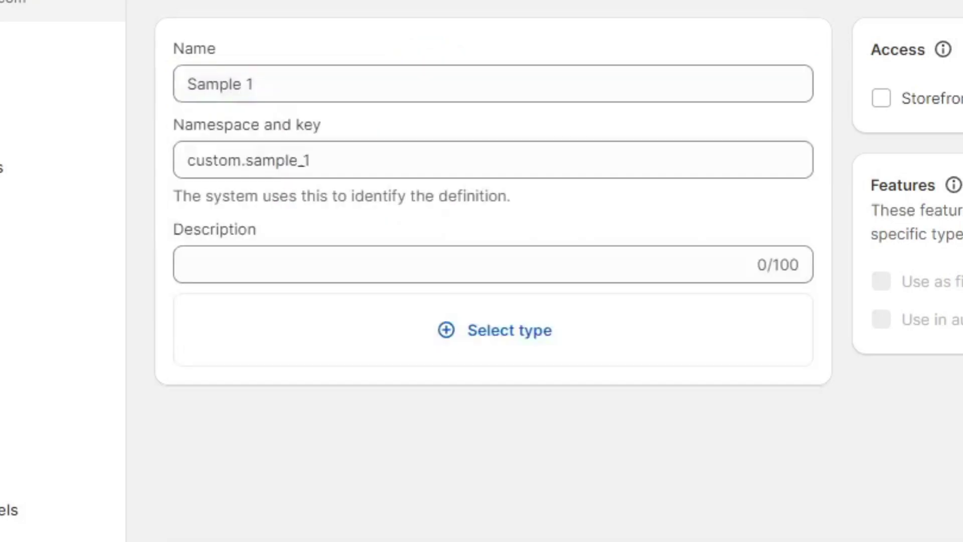
Step: Check the custom.sample_1 namespace and key, and set the content type to Rich text
drag(336, 173, 135, 170)
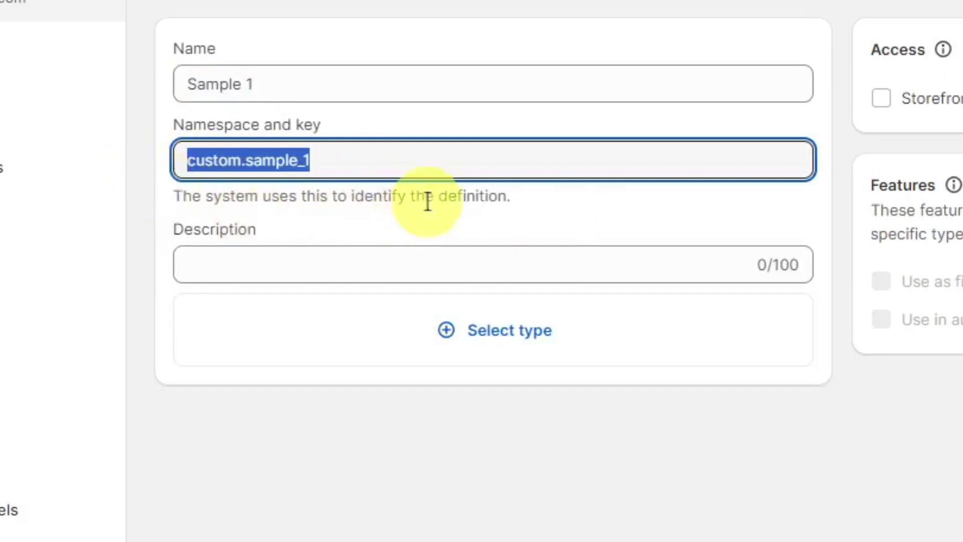
click(435, 145)
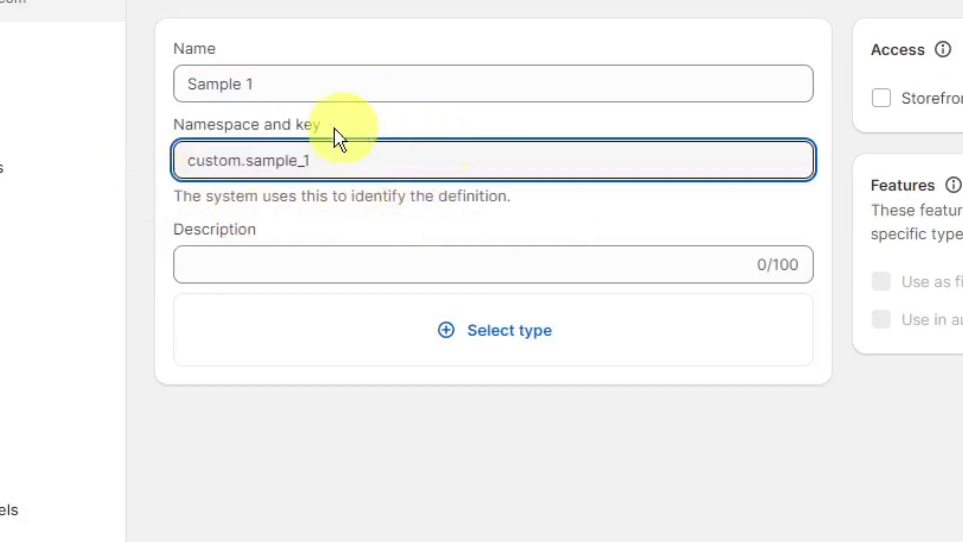
drag(348, 150, 97, 163)
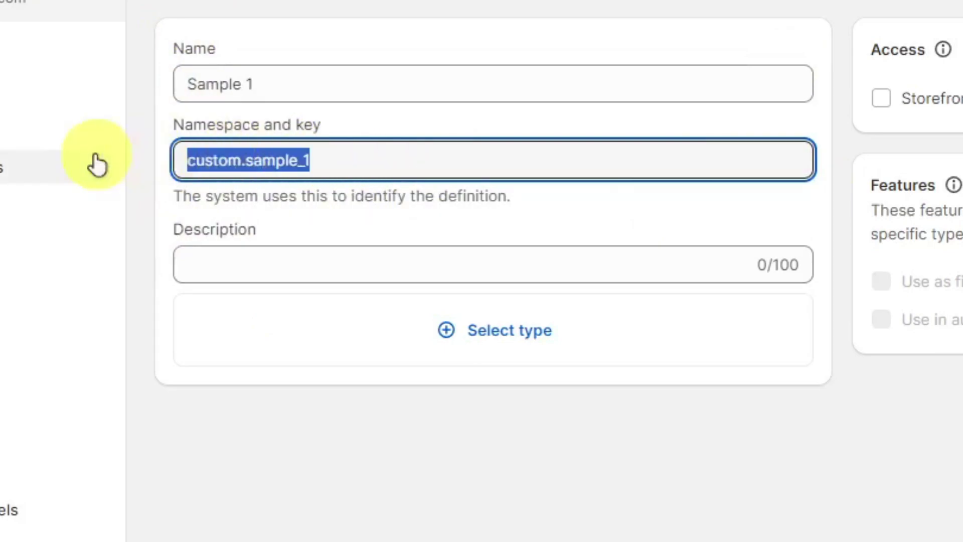
click(380, 159)
drag(379, 157, 3, 161)
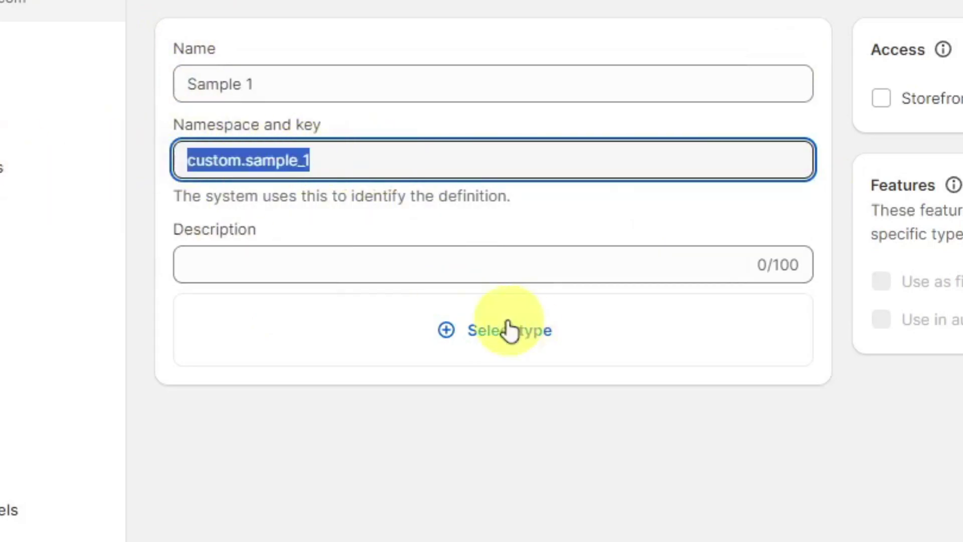
click(313, 344)
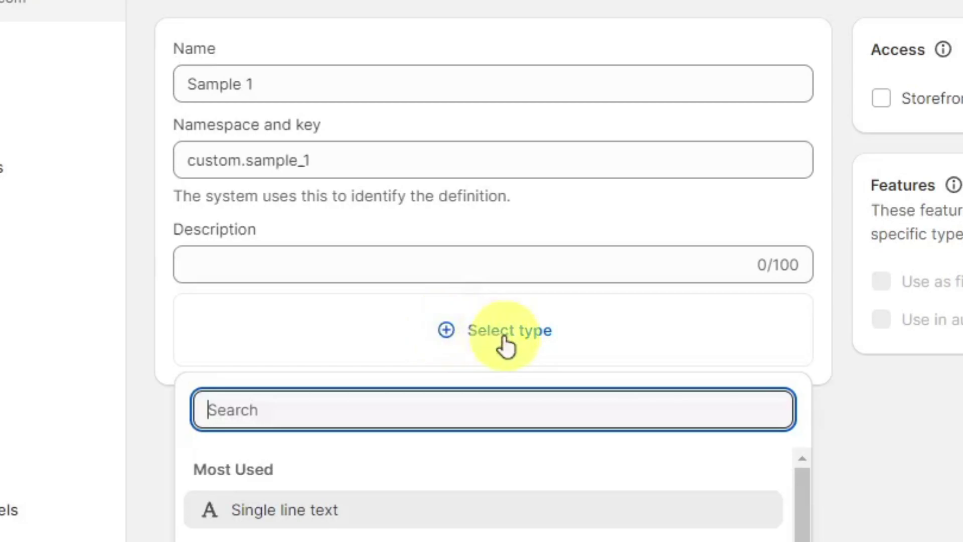
text(rich)
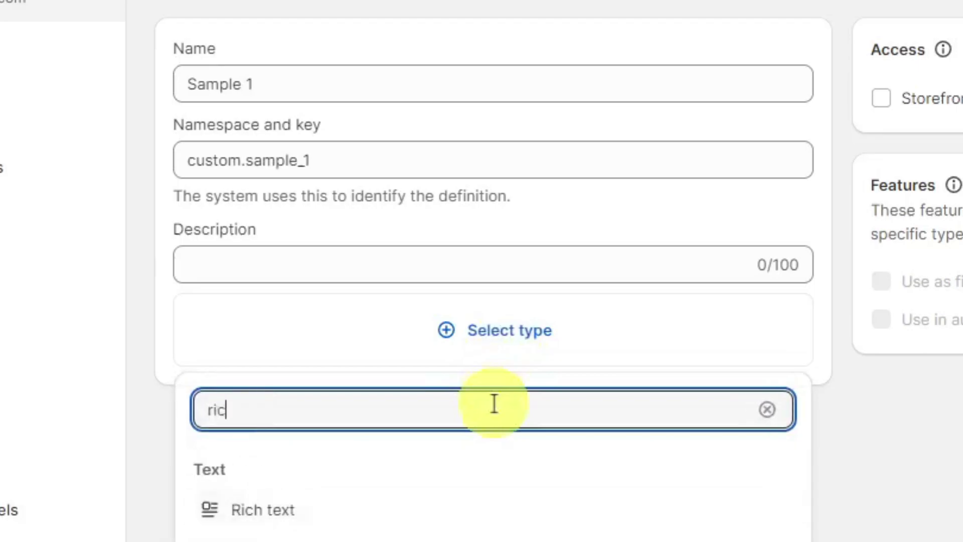
click(288, 507)
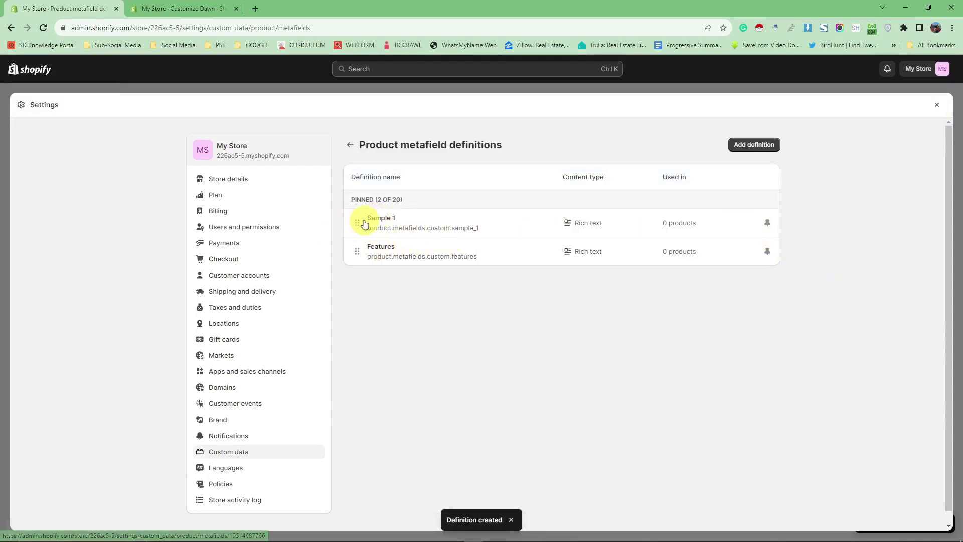
Step: Return to the Blue shirt product and view its empty Sample 1 and Features metafields
click(938, 108)
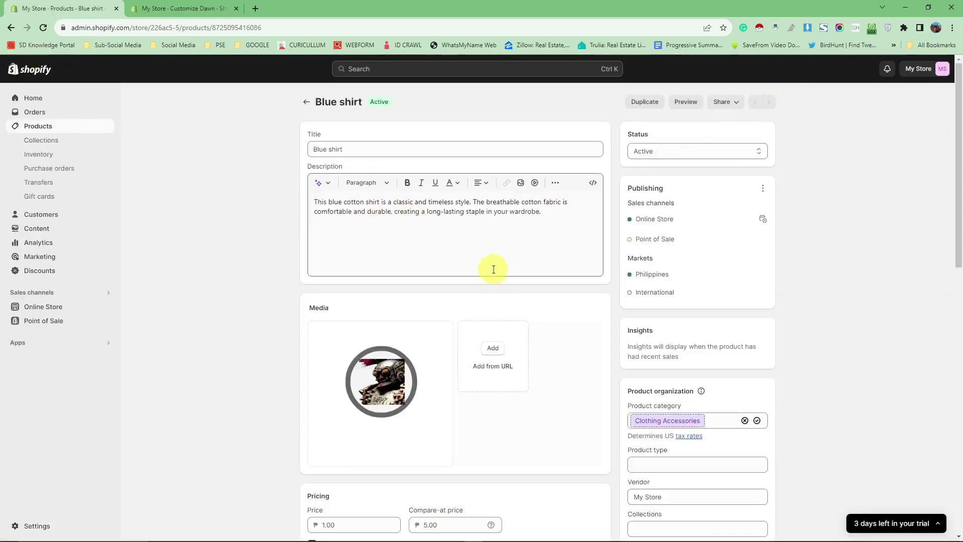
scroll(497, 266, down, 1)
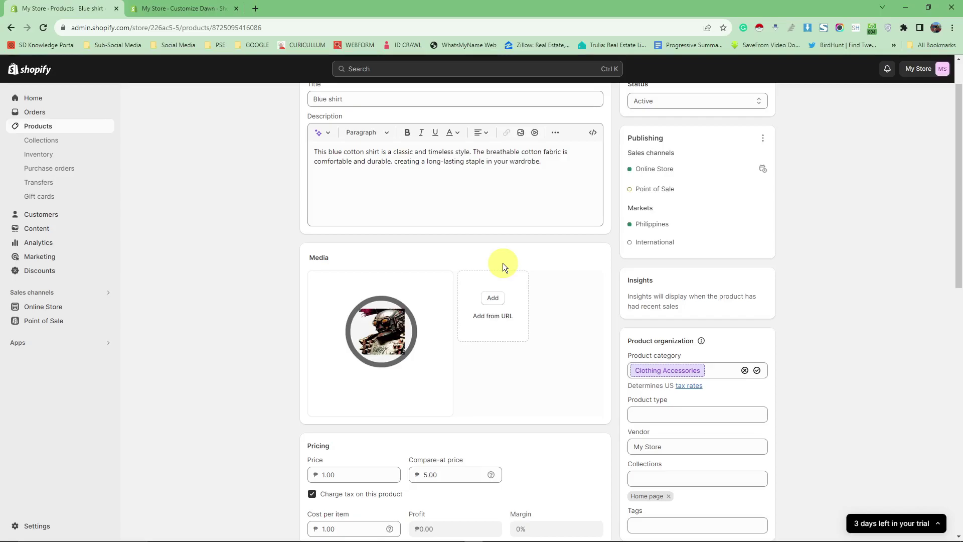
scroll(502, 263, down, 10)
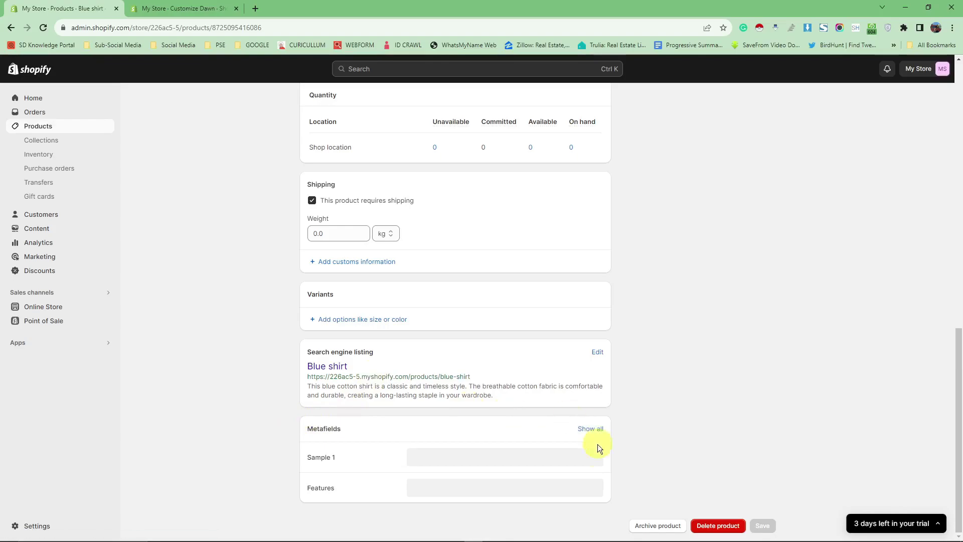
click(340, 457)
click(266, 451)
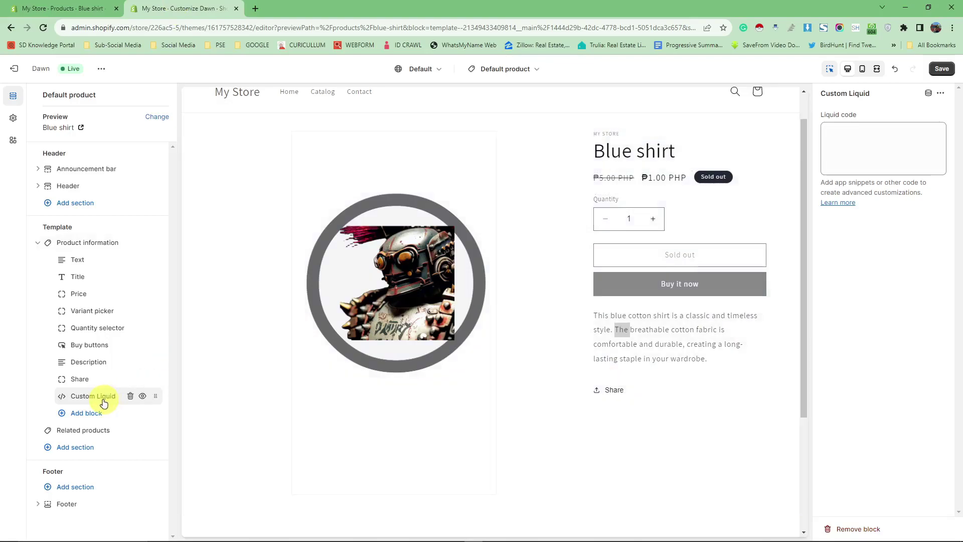
click(866, 141)
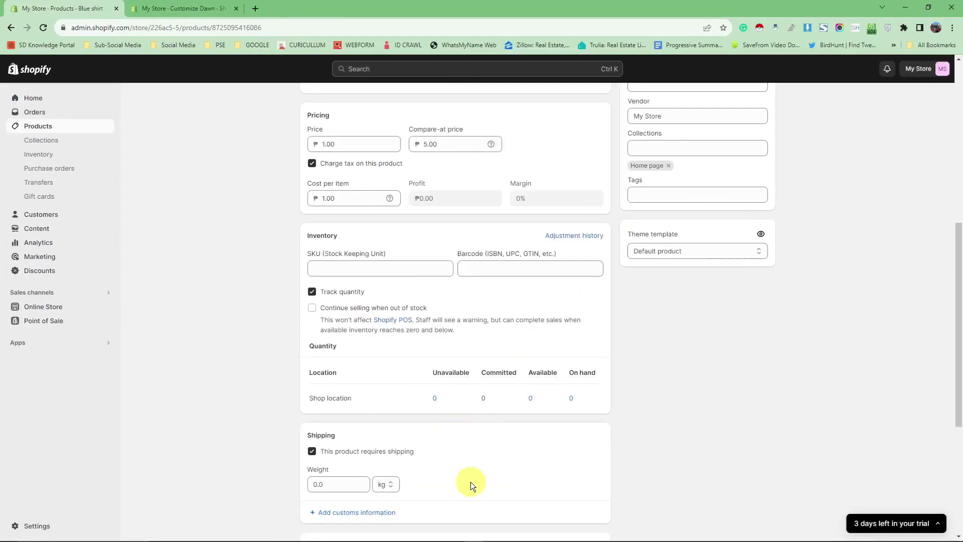
scroll(470, 482, down, 2)
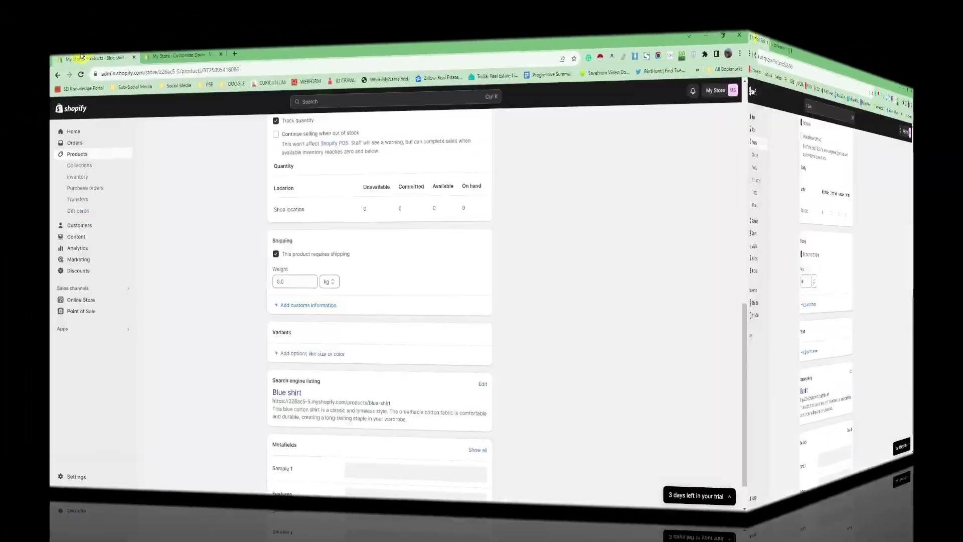
scroll(551, 487, down, 2)
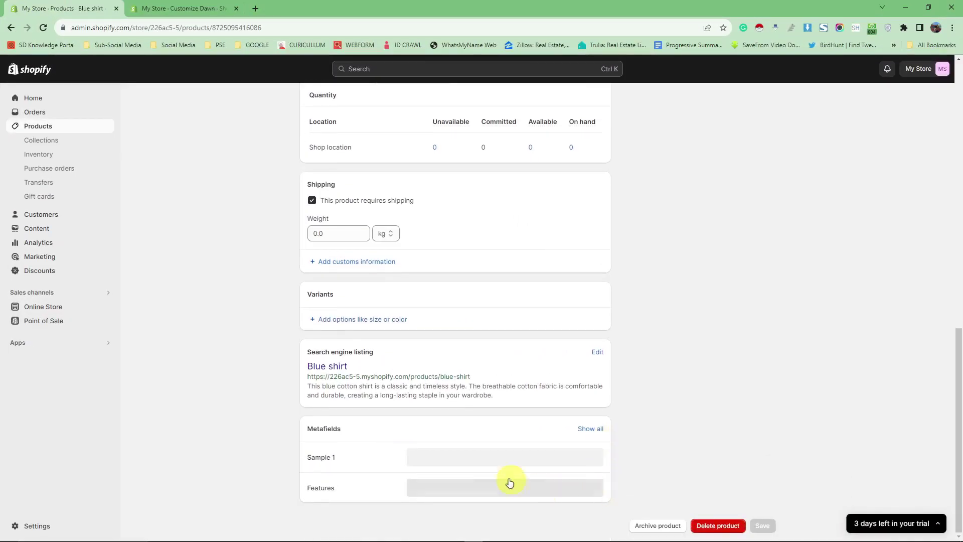
Step: Enter RED, BLUE, VIOLET as bullets in Features and save the product
click(462, 485)
scroll(625, 430, down, 2)
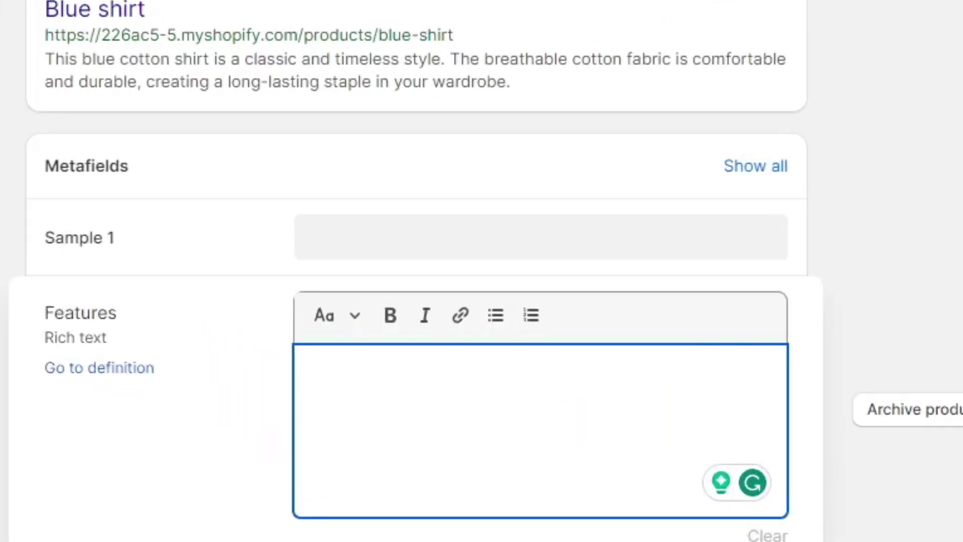
click(495, 315)
text(RED)
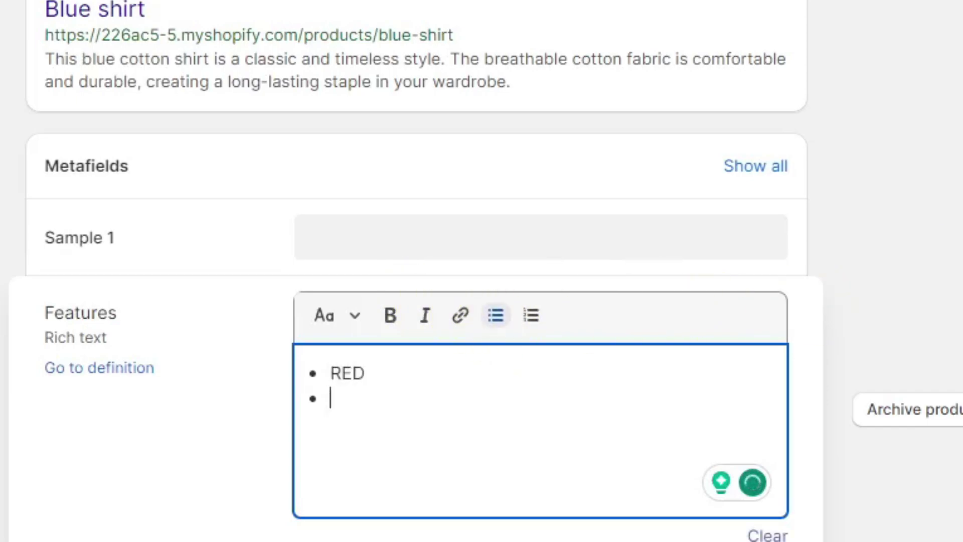
text(BKU)
key(BackSpace)
key(BackSpace)
text(LUE )
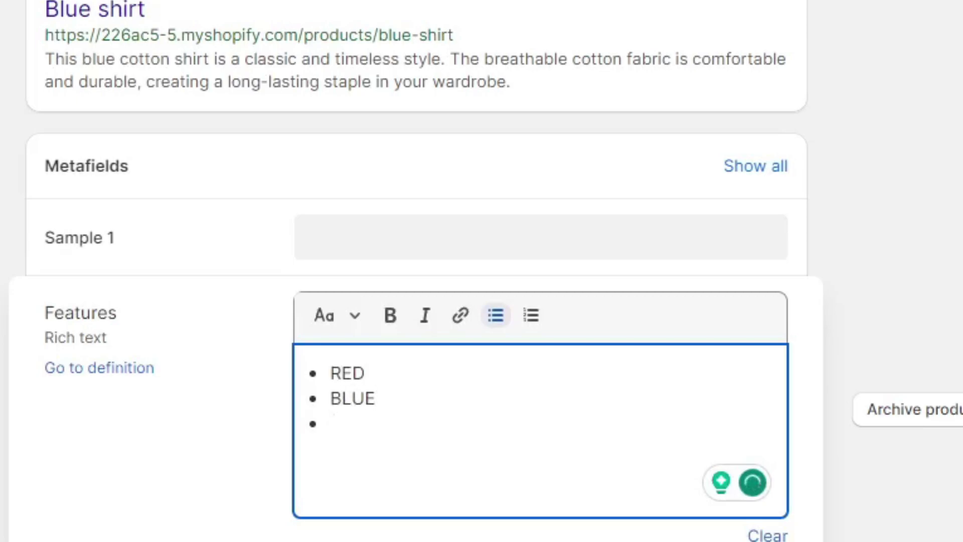
text(VIOLET)
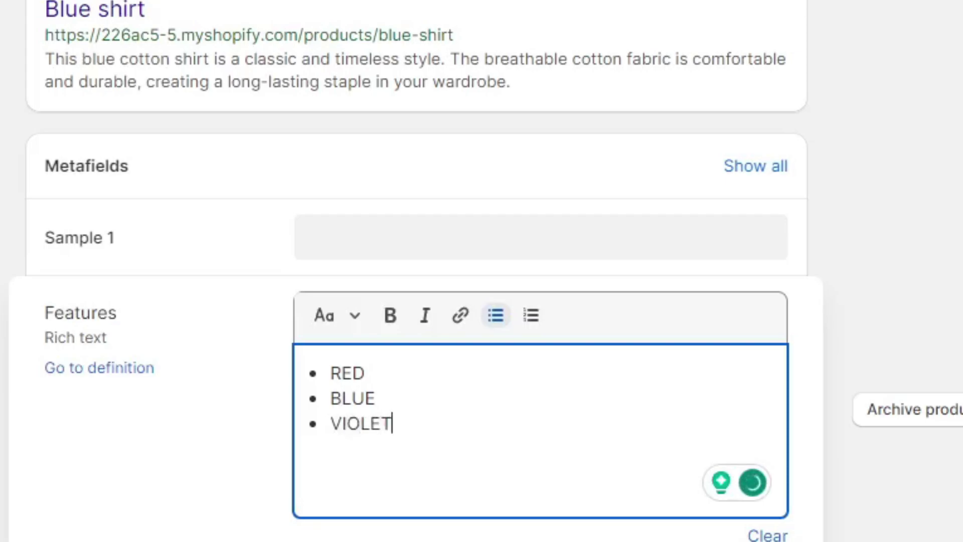
key(Escape)
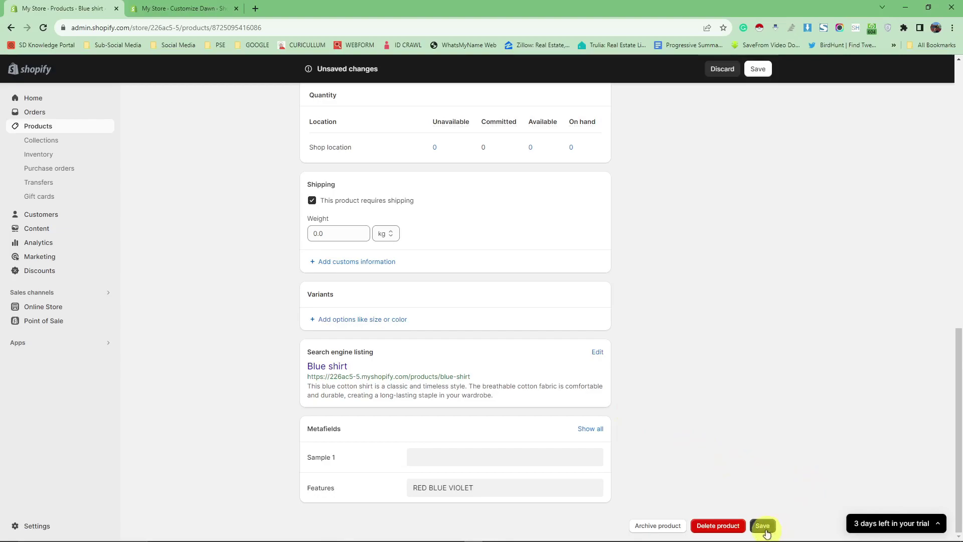
click(763, 525)
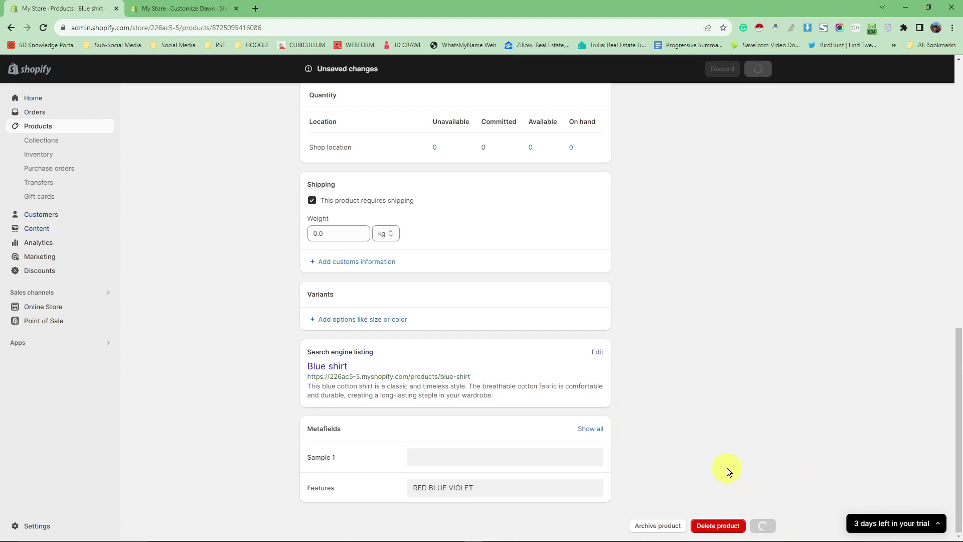
Step: In the theme editor, type {{ product.metafields.custom.features | metafield_tag }} into the Custom Liquid code
click(191, 9)
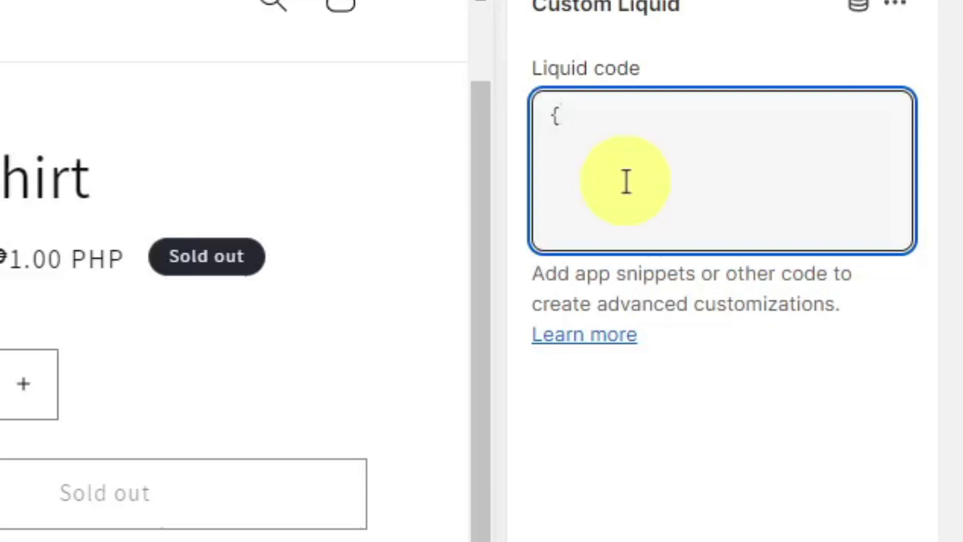
text(prod)
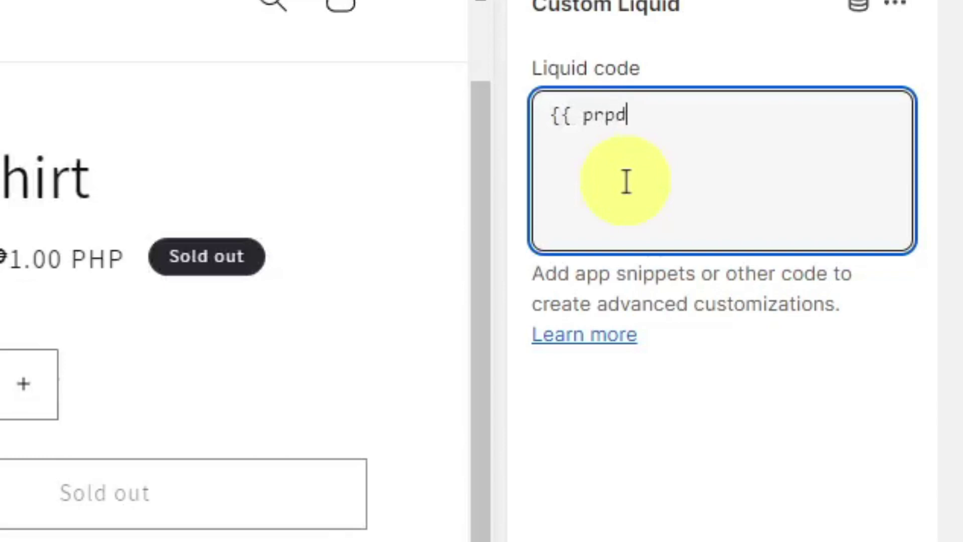
key(BackSpace)
text(duct)
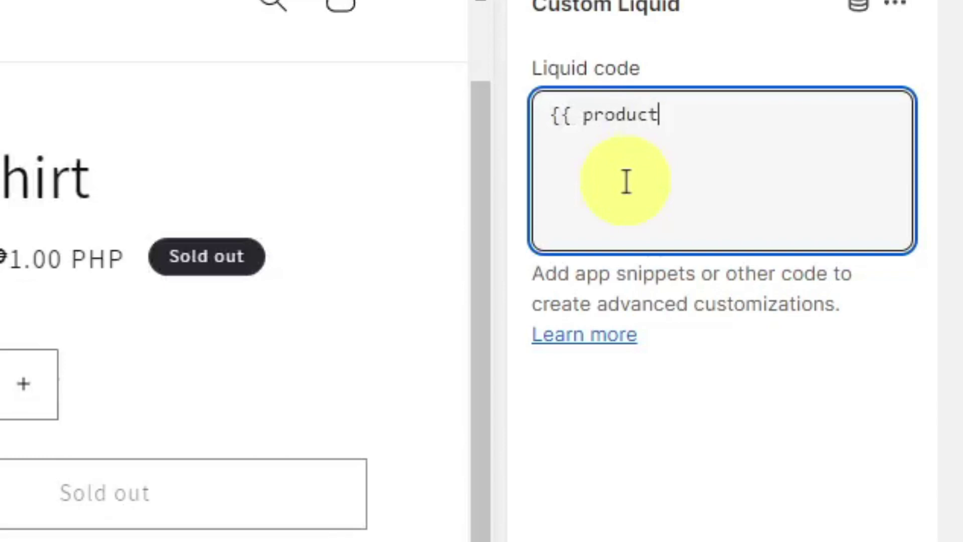
text(.metaf)
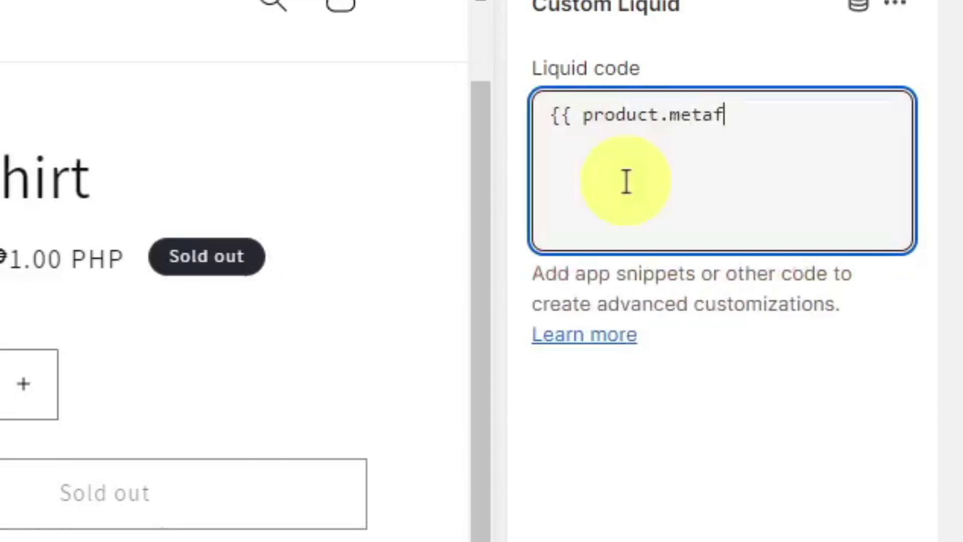
text(ields)
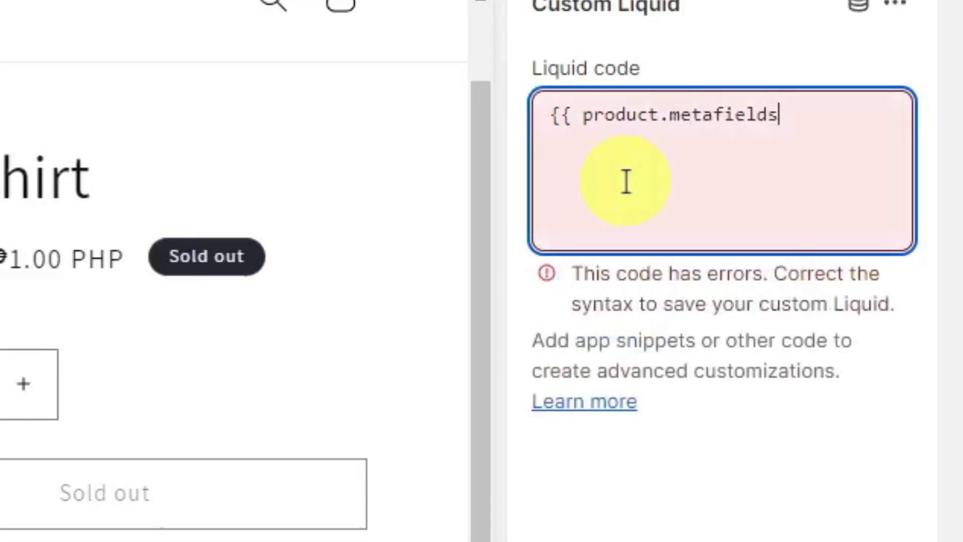
text(.custom)
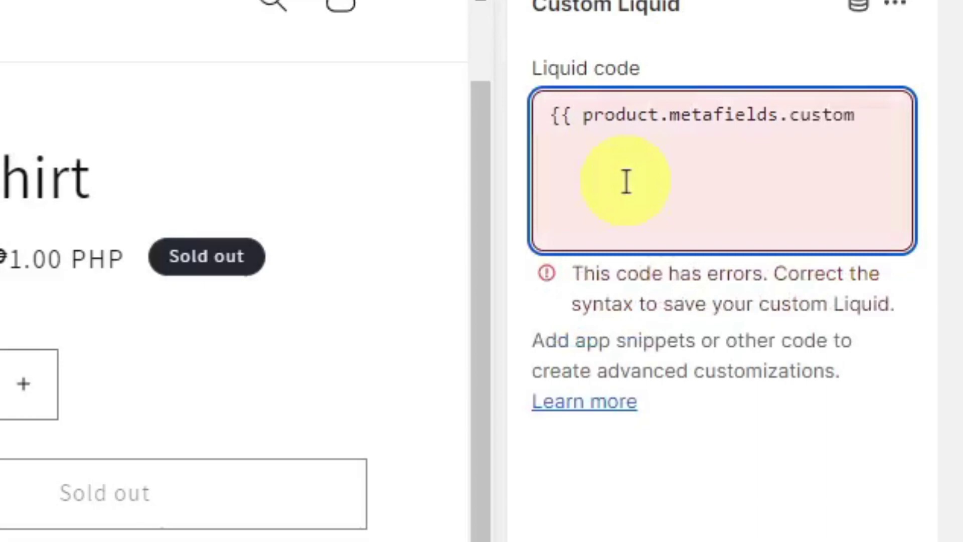
text(.features)
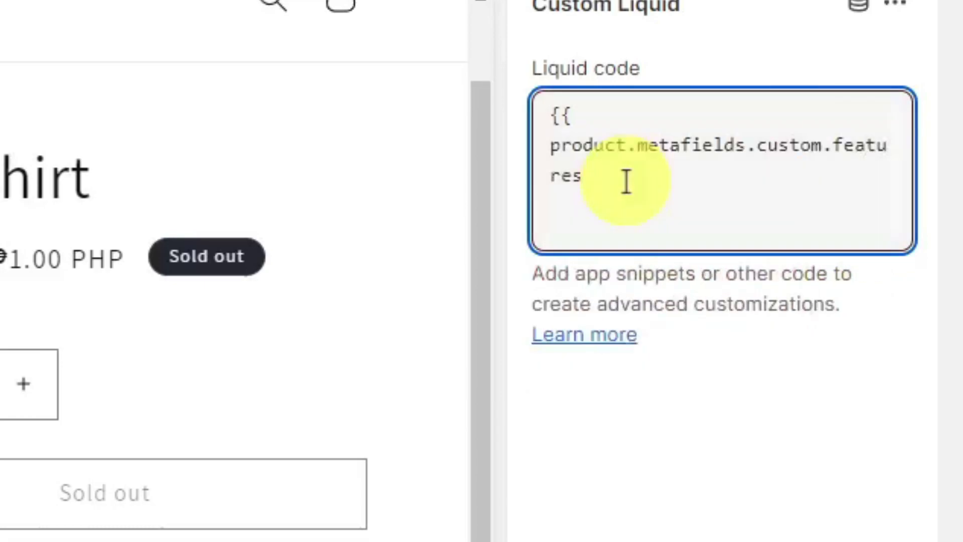
text( | metafield)
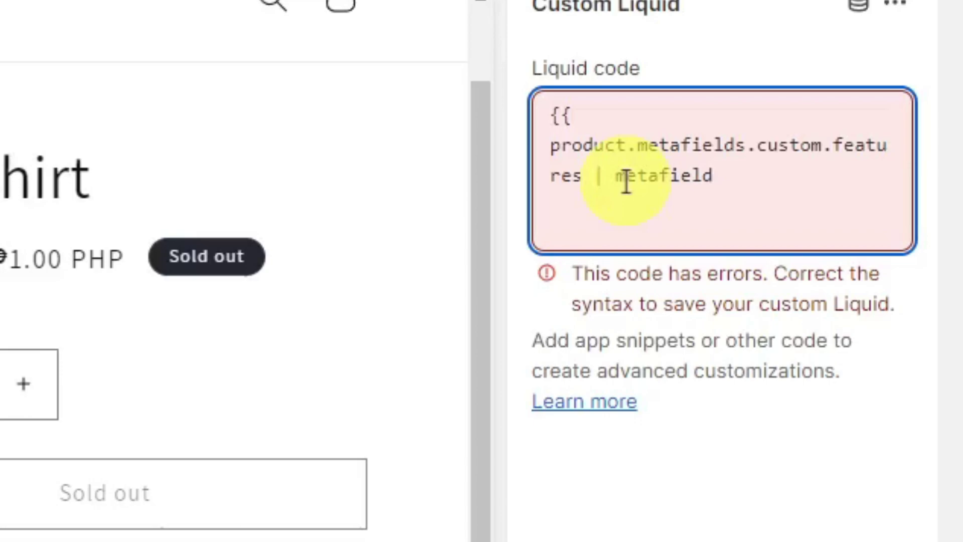
text(_ta)
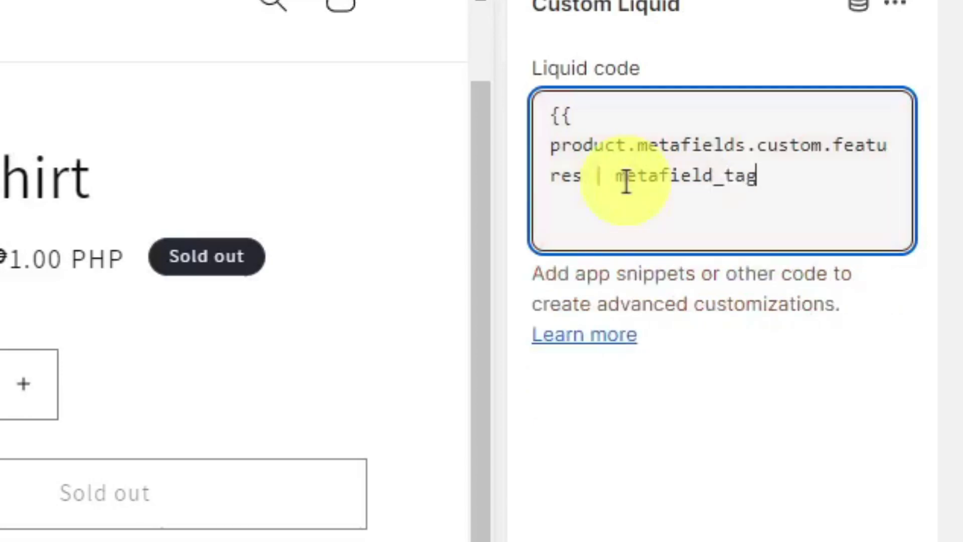
text(g)
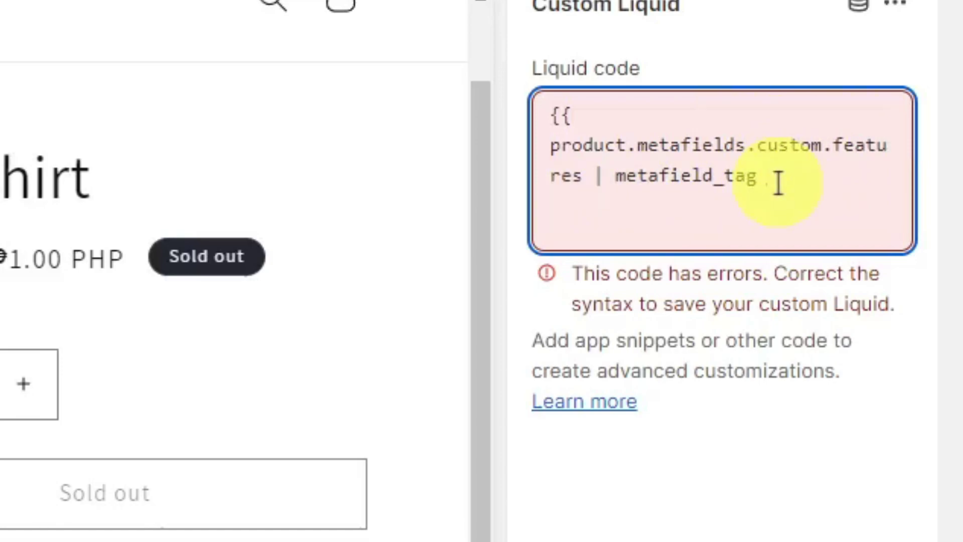
text(}})
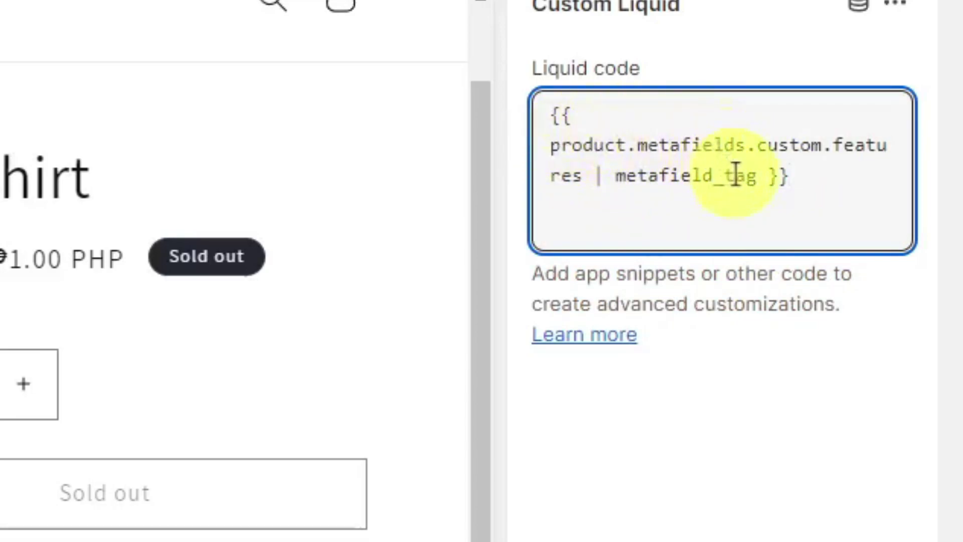
drag(835, 147, 582, 175)
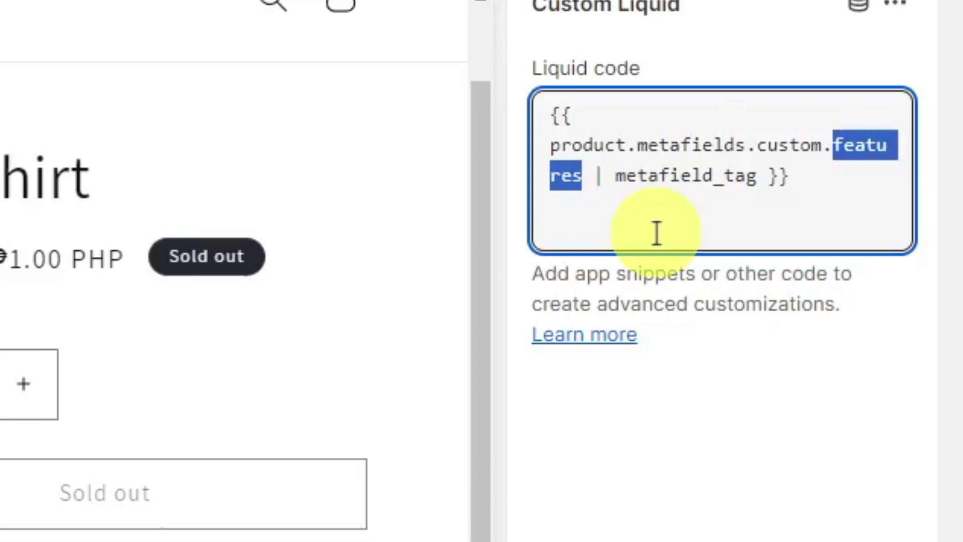
text(sampl1)
key(BackSpace)
key(BackSpace)
text(e)
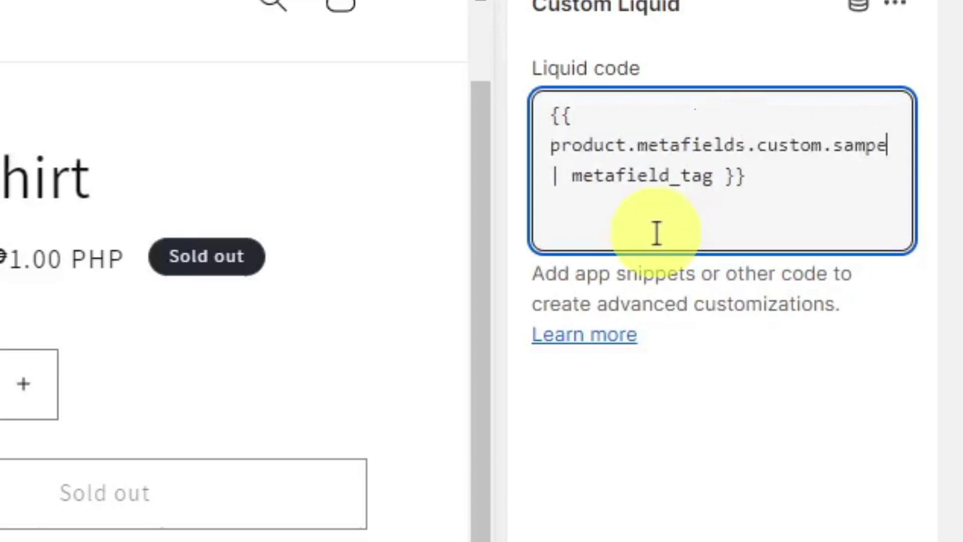
text(le)
key(BackSpace)
key(BackSpace)
key(BackSpace)
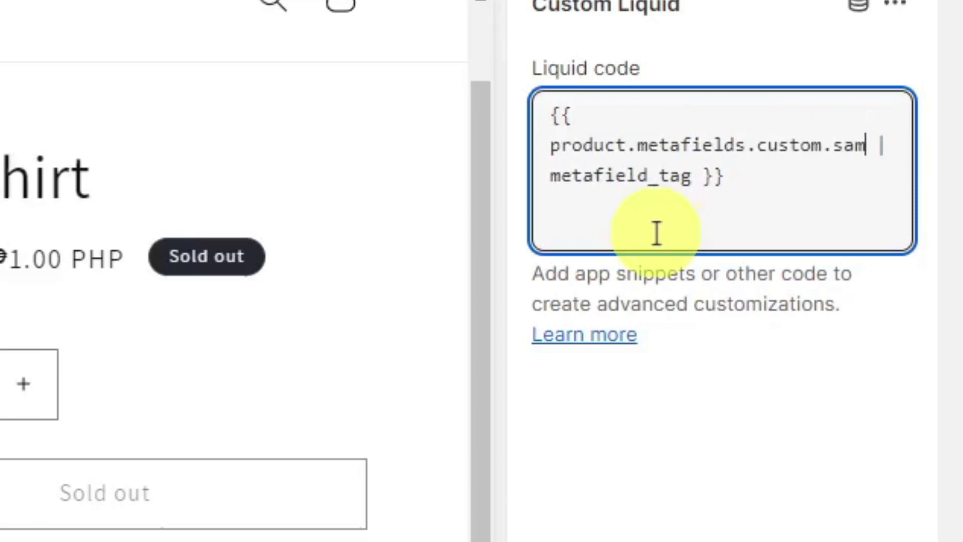
text(ple 1)
key(BackSpace)
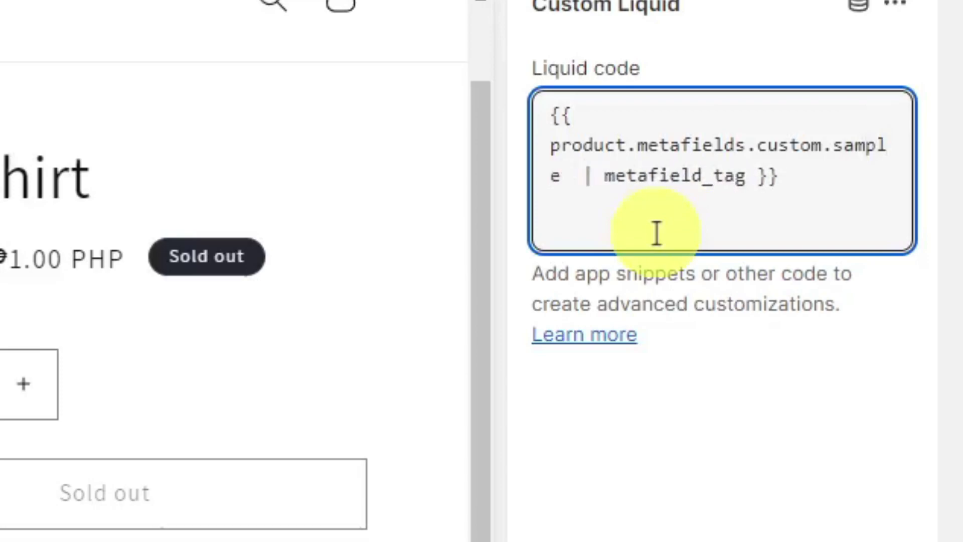
key(BackSpace)
key(BackSpace)
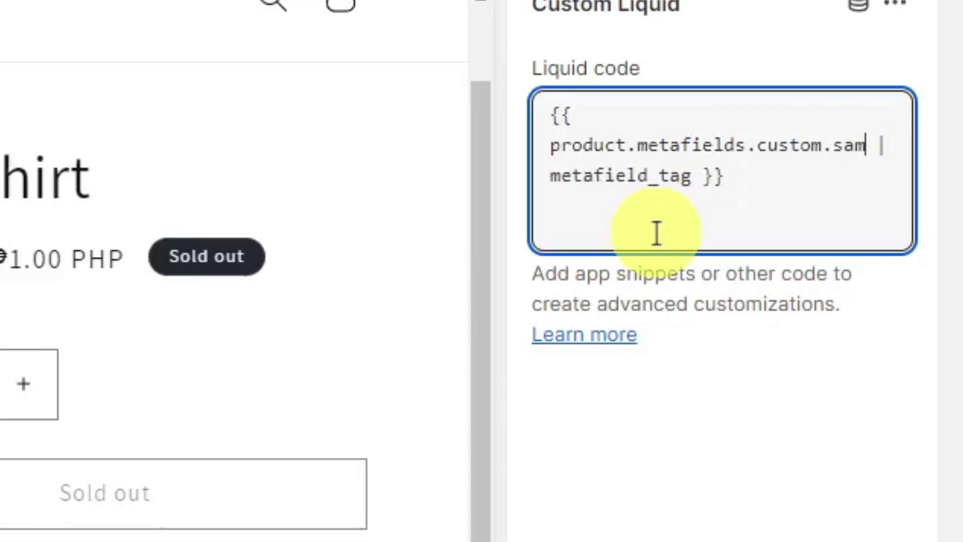
text(p)
key(BackSpace)
key(BackSpace)
key(BackSpace)
text(feat)
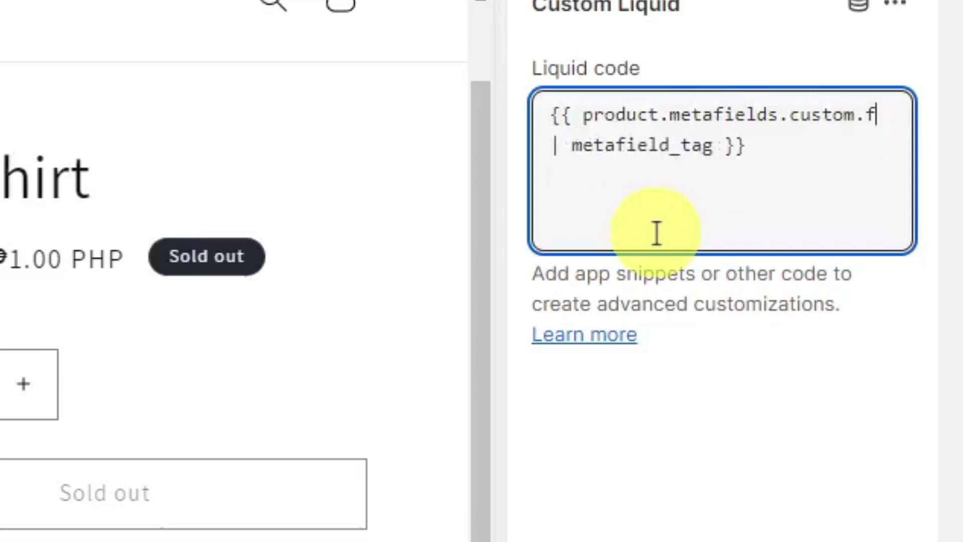
text(ures)
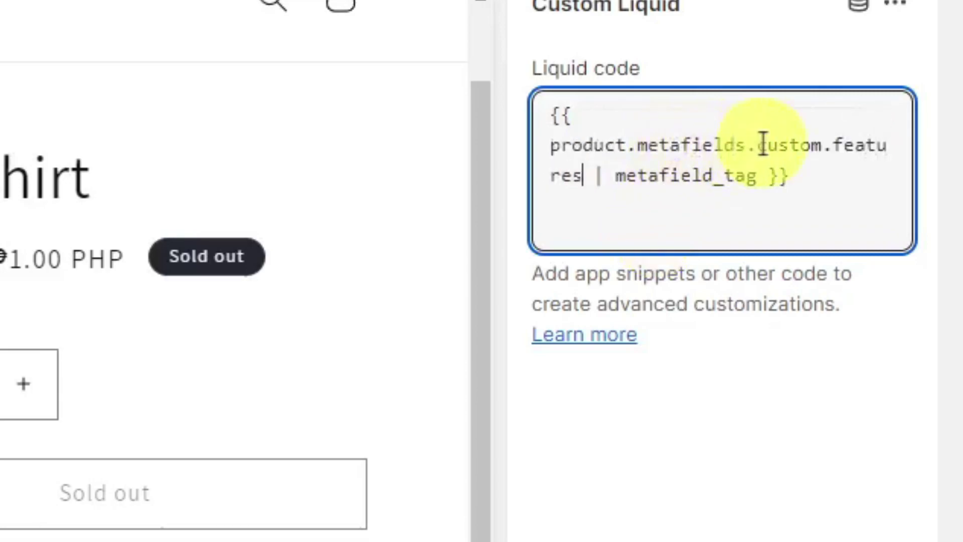
drag(591, 176, 606, 176)
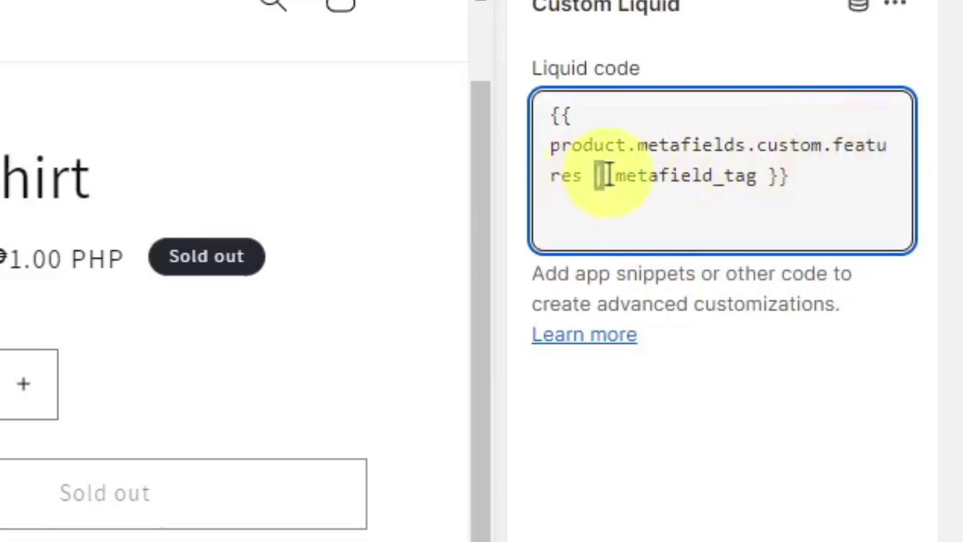
Step: Scroll the Blue shirt preview to confirm the RED, BLUE, VIOLET bullets, checking the product admin page too
click(671, 183)
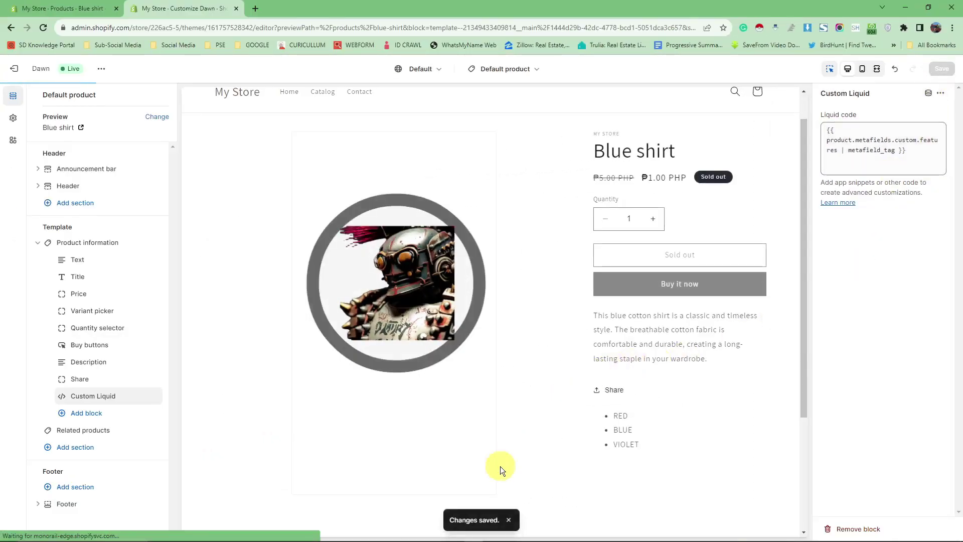
scroll(316, 404, down, 2)
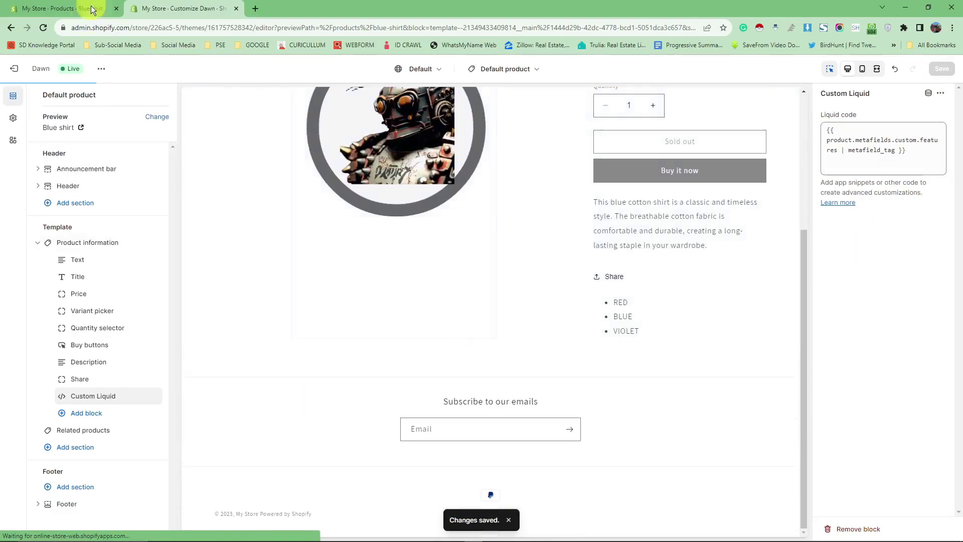
click(73, 4)
scroll(456, 366, down, 15)
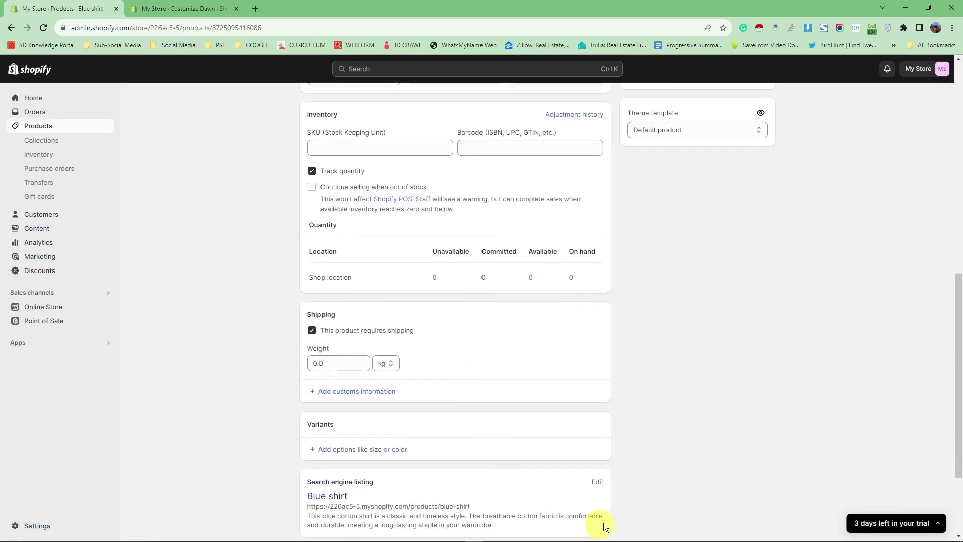
click(184, 8)
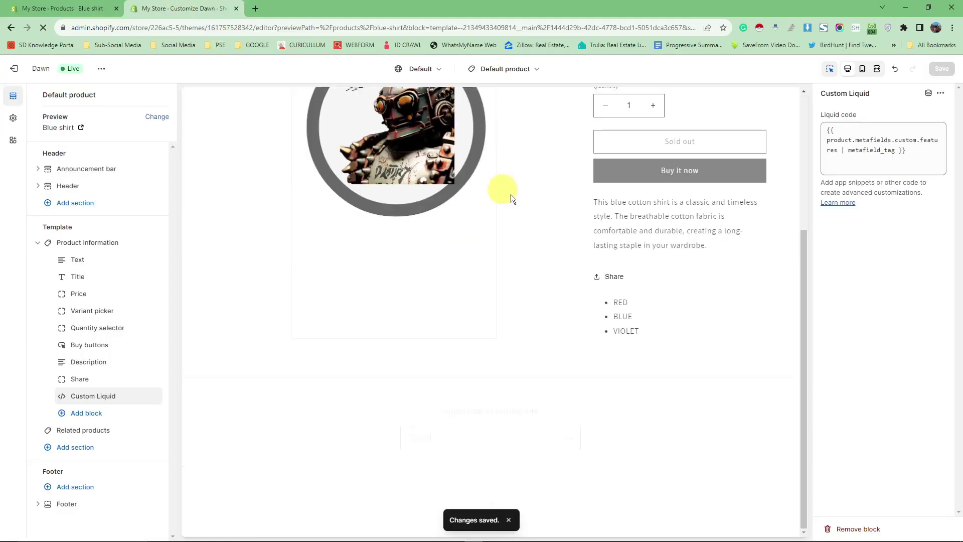
scroll(345, 248, up, 3)
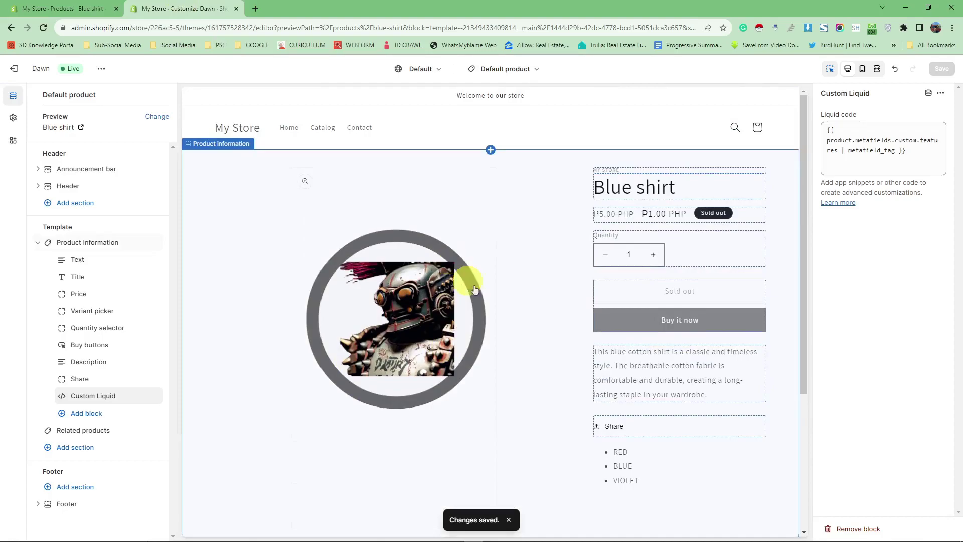
scroll(527, 352, down, 3)
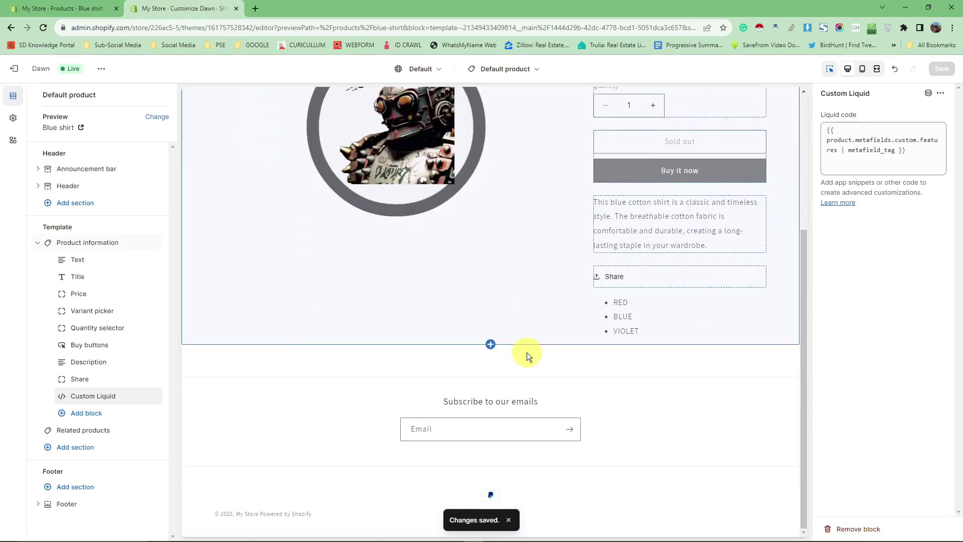